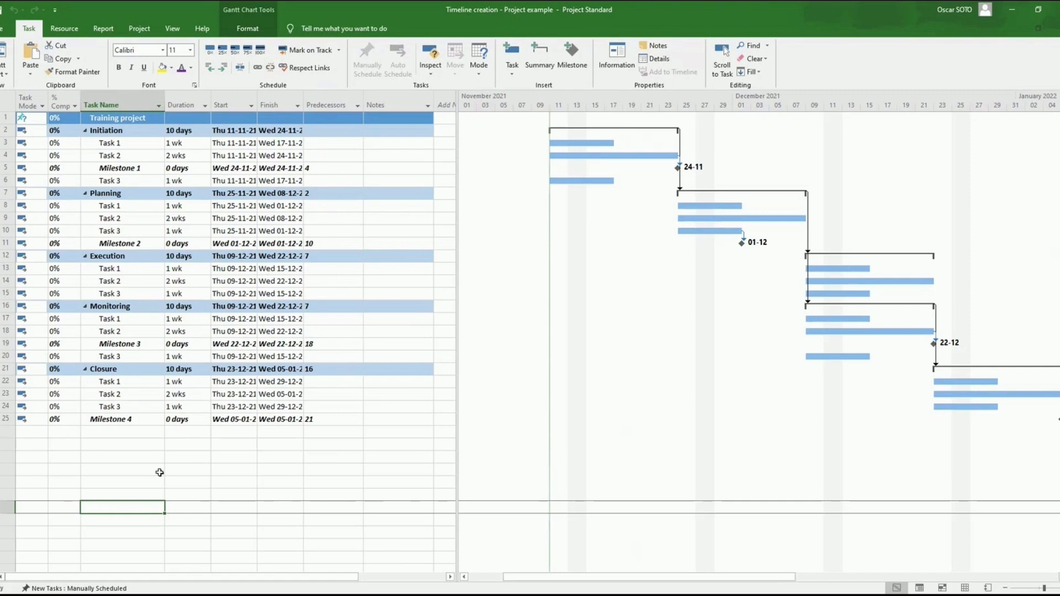
# Review the phase rows Initiation, Planning, Execution, Monitoring and Closure and the tasks under Initiation
pyautogui.click(121, 461)
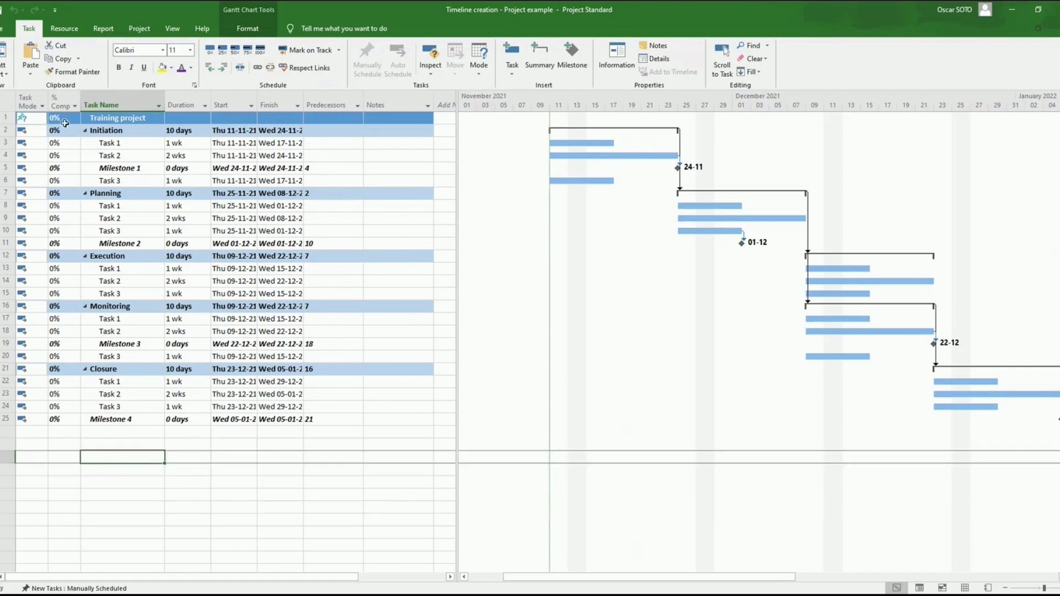
pyautogui.click(6, 132)
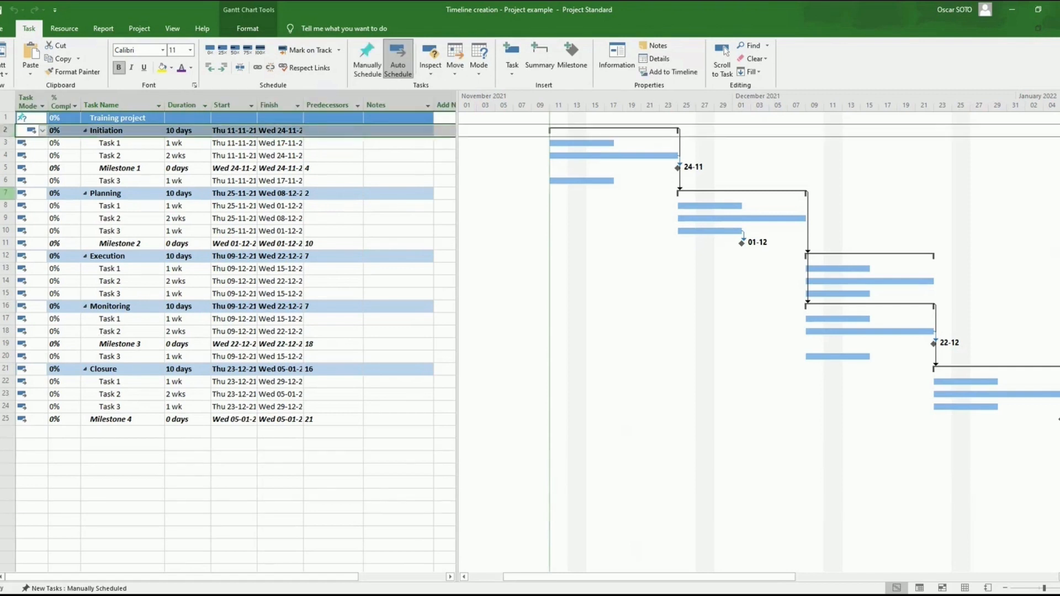
pyautogui.click(6, 193)
pyautogui.click(7, 255)
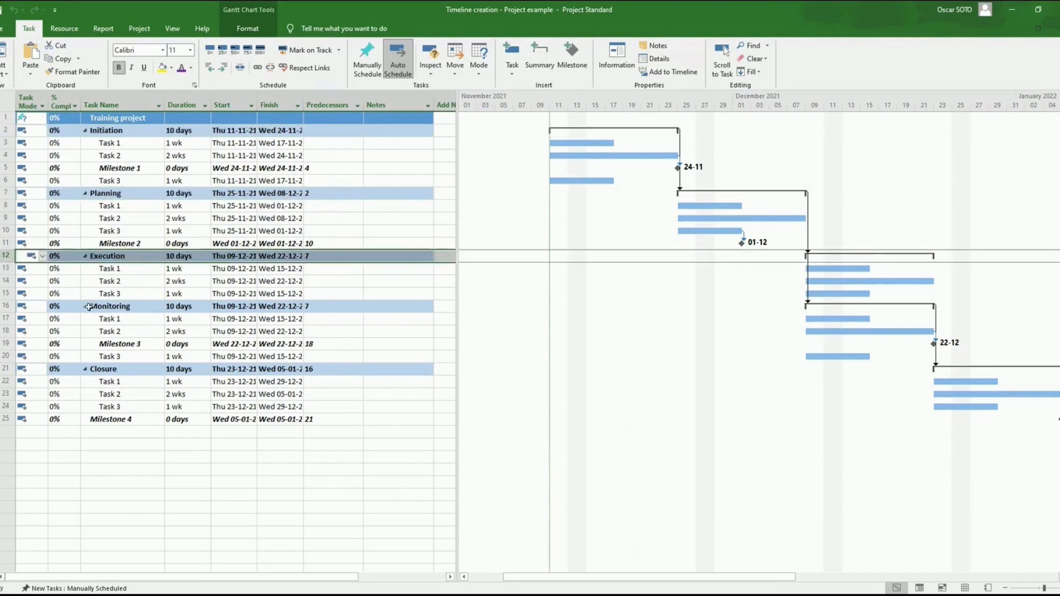
pyautogui.click(170, 445)
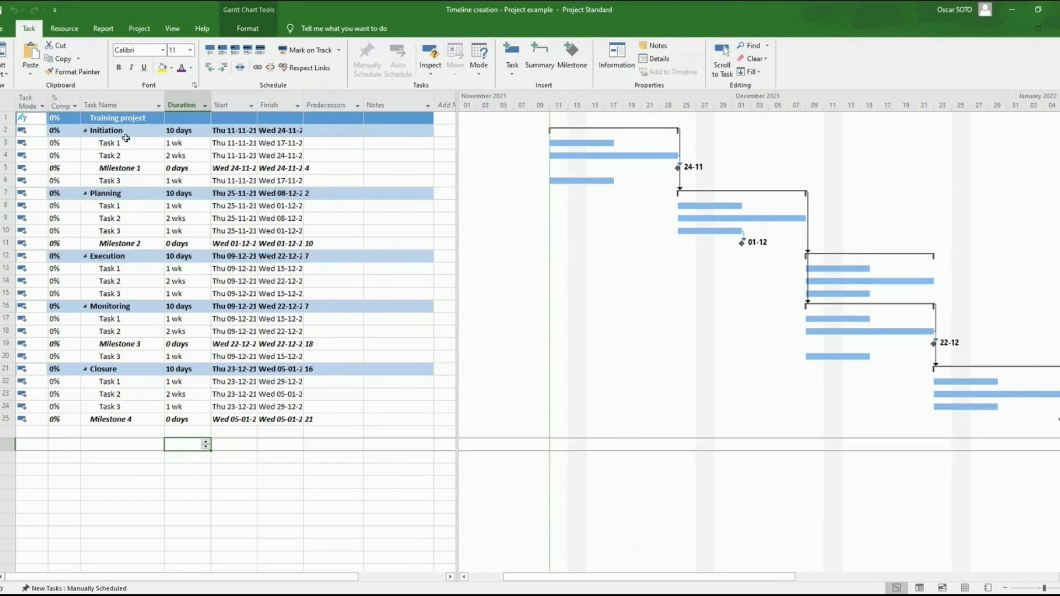
pyautogui.moveTo(127, 143); pyautogui.dragTo(130, 178)
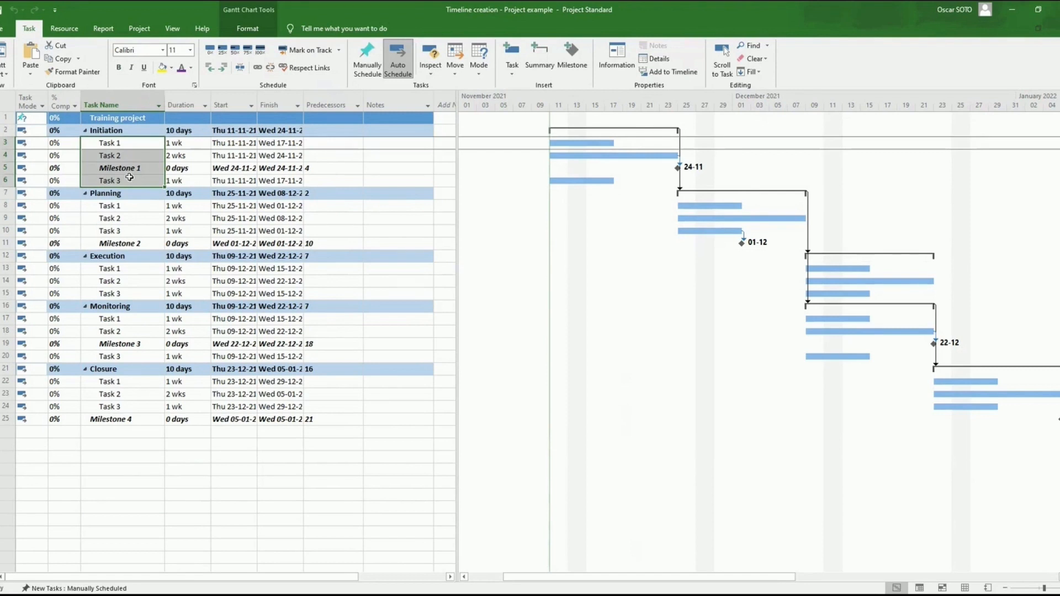
pyautogui.click(137, 168)
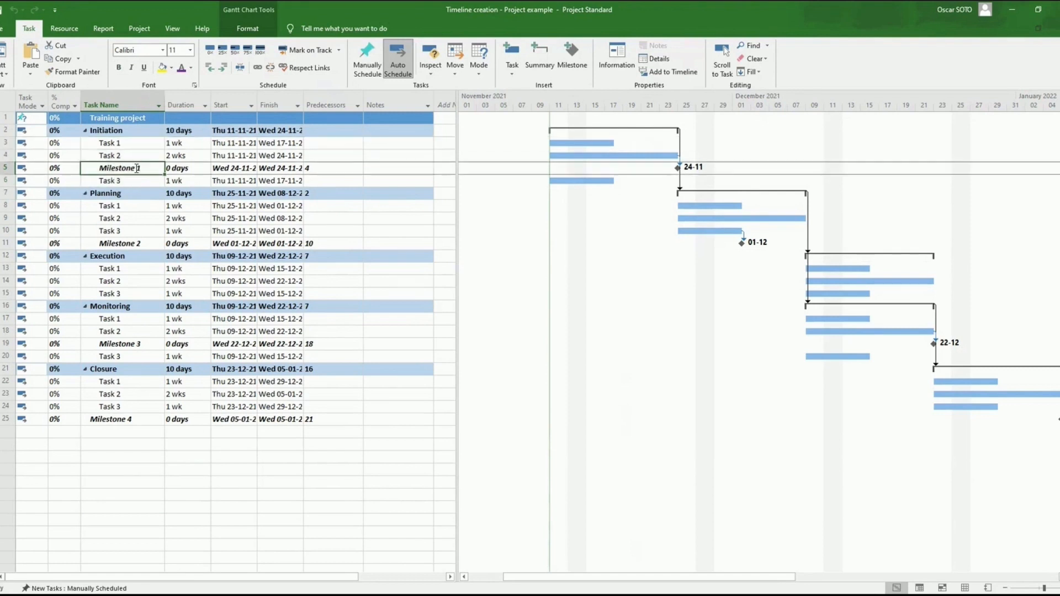
pyautogui.click(117, 194)
pyautogui.click(119, 257)
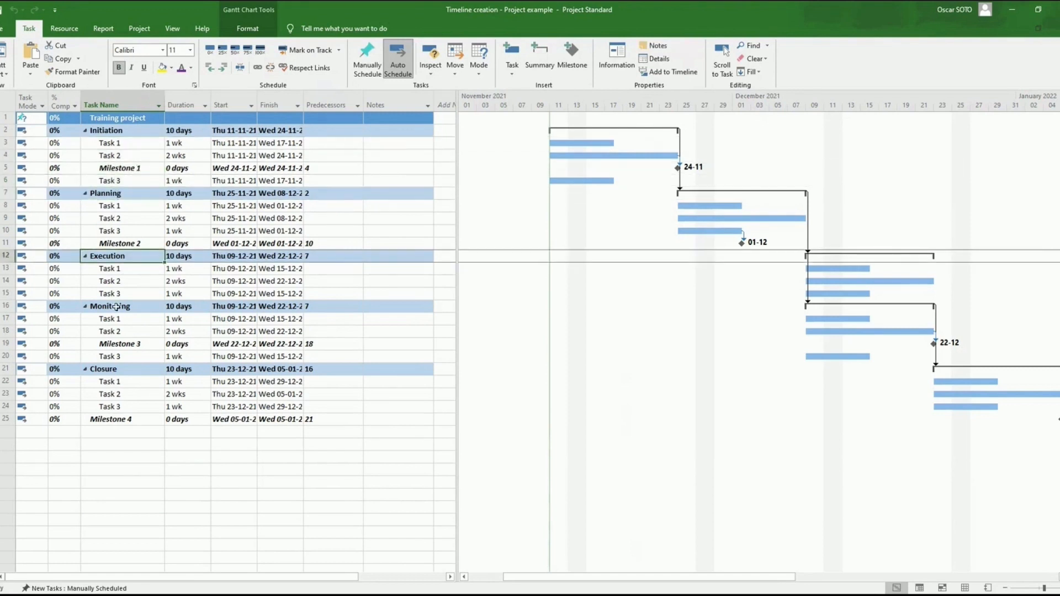
pyautogui.click(117, 306)
pyautogui.click(125, 375)
pyautogui.click(122, 469)
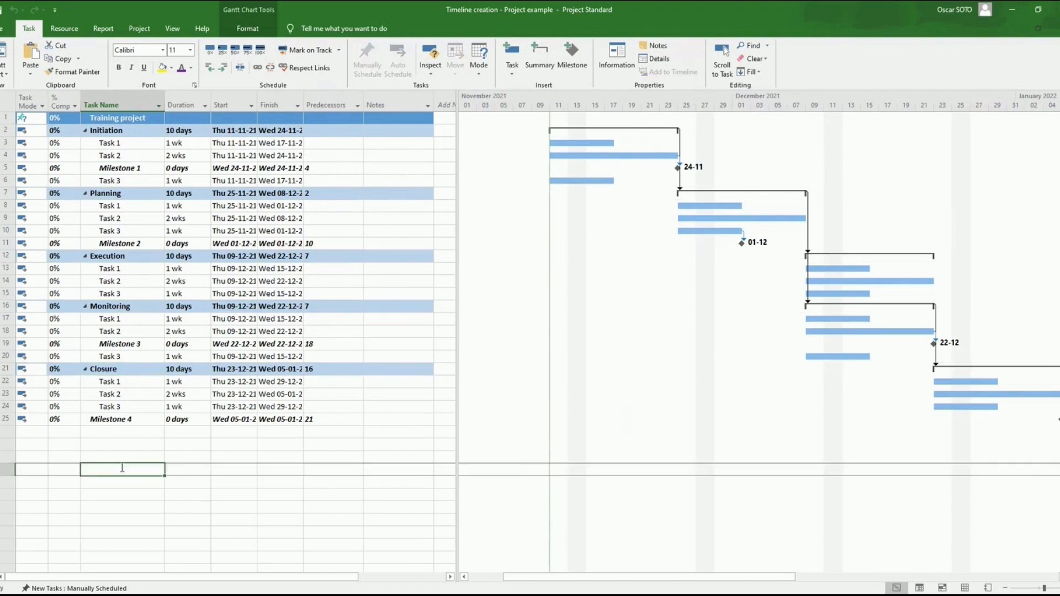
# Examine the milestone rows in the task list, including the duration and predecessor of Milestone 1
pyautogui.click(8, 168)
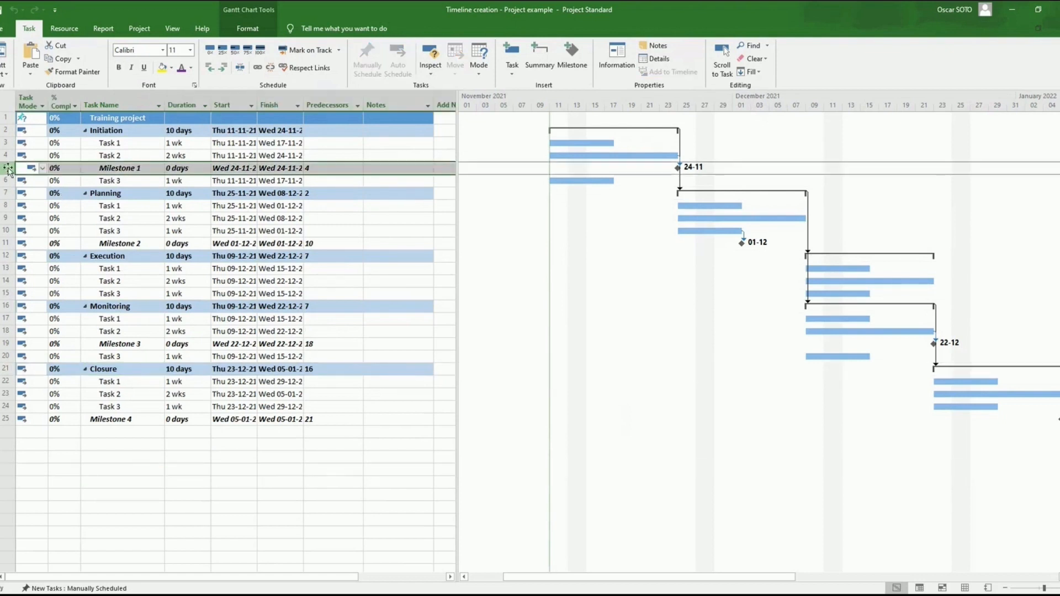
pyautogui.click(8, 243)
pyautogui.moveTo(3, 349); pyautogui.dragTo(2, 349)
pyautogui.click(133, 167)
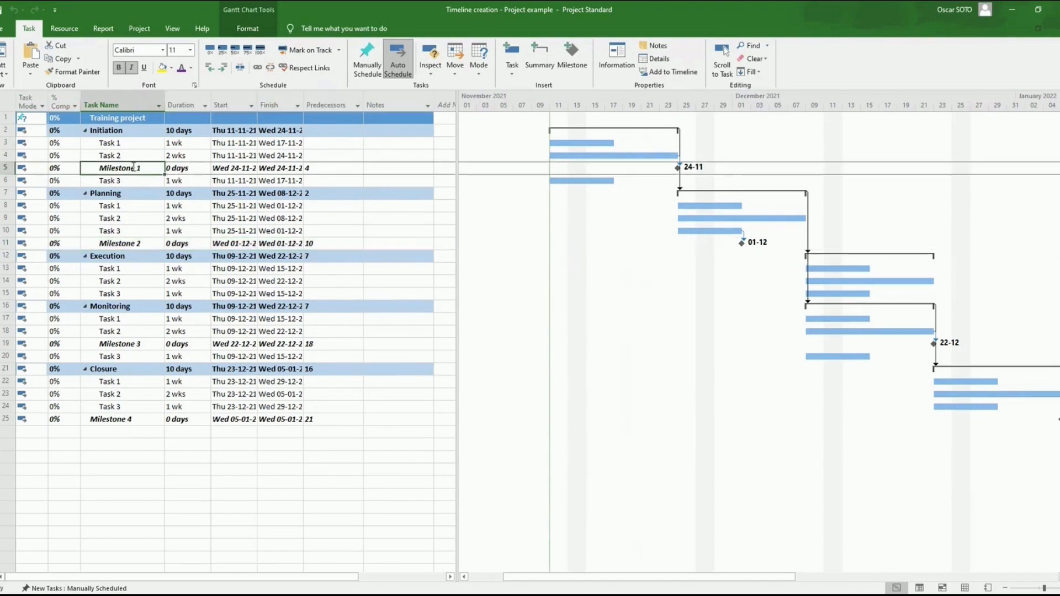
pyautogui.click(184, 168)
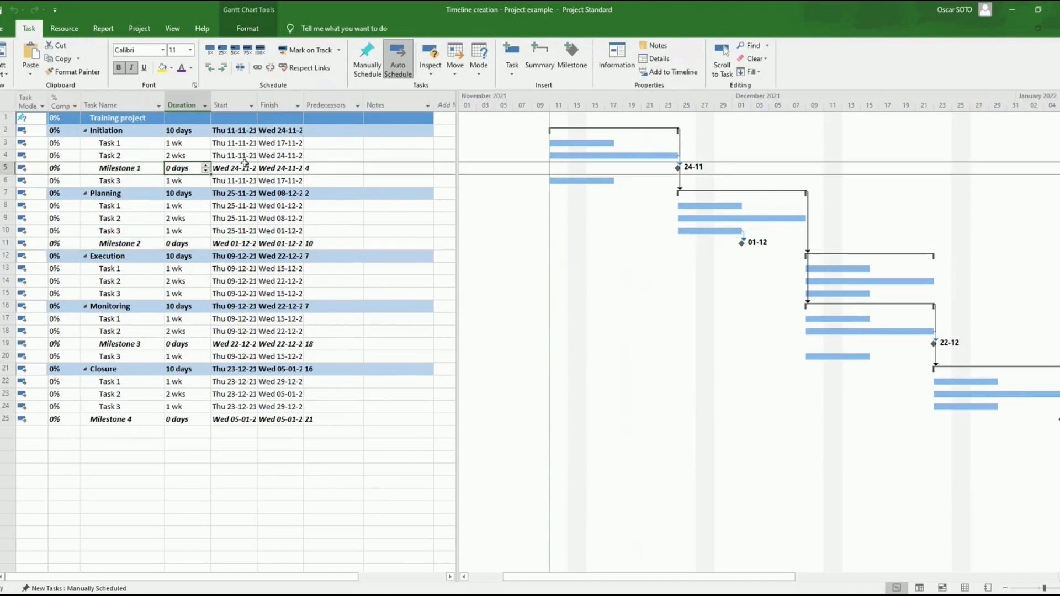
pyautogui.click(329, 168)
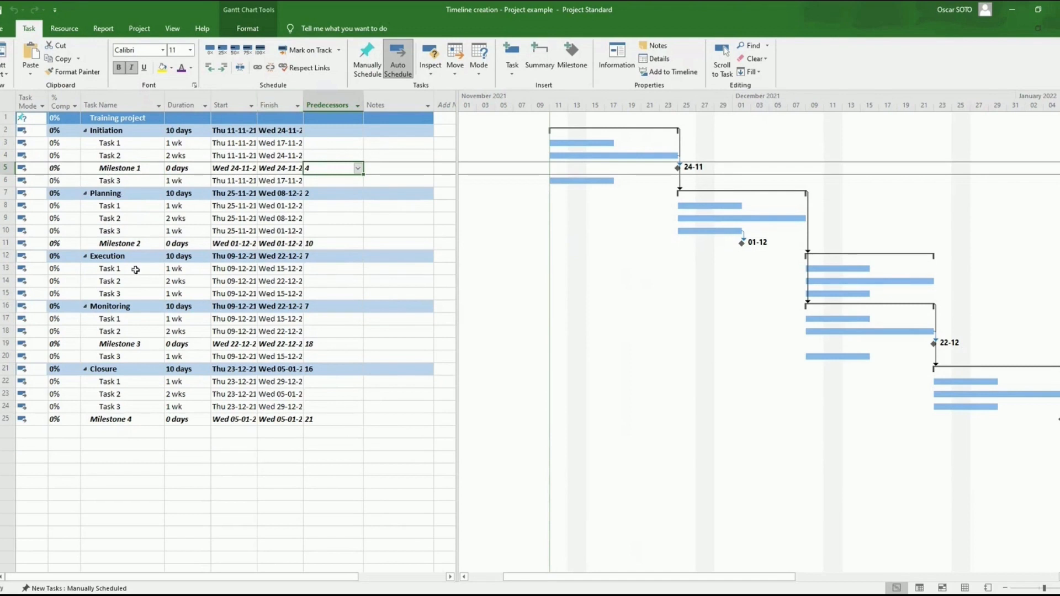
pyautogui.click(226, 444)
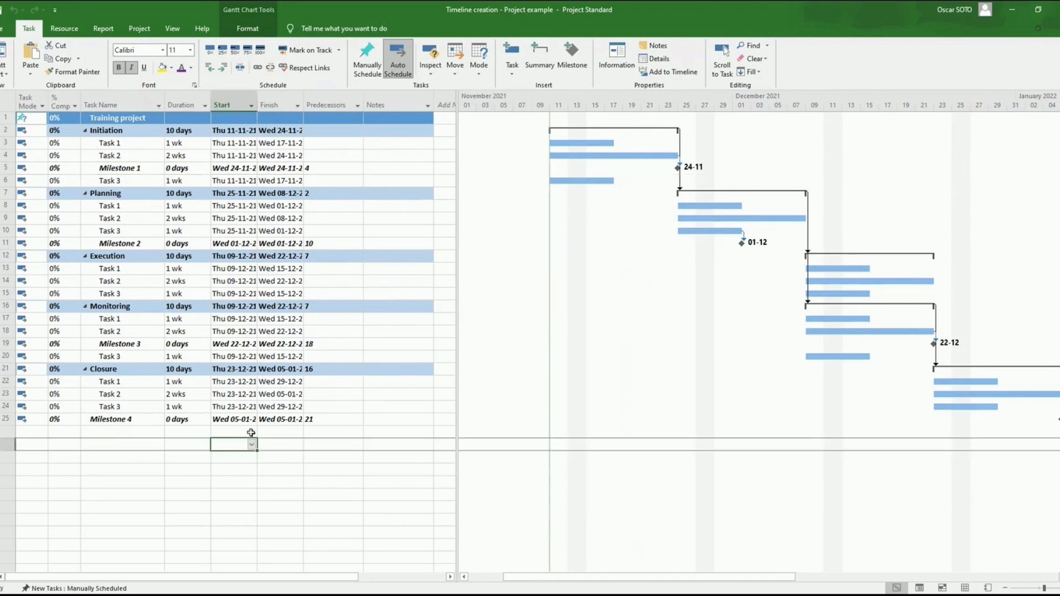
# Check the predecessors of the Planning, Execution, Monitoring and Closure phases to see how they are linked
pyautogui.click(326, 370)
pyautogui.click(318, 306)
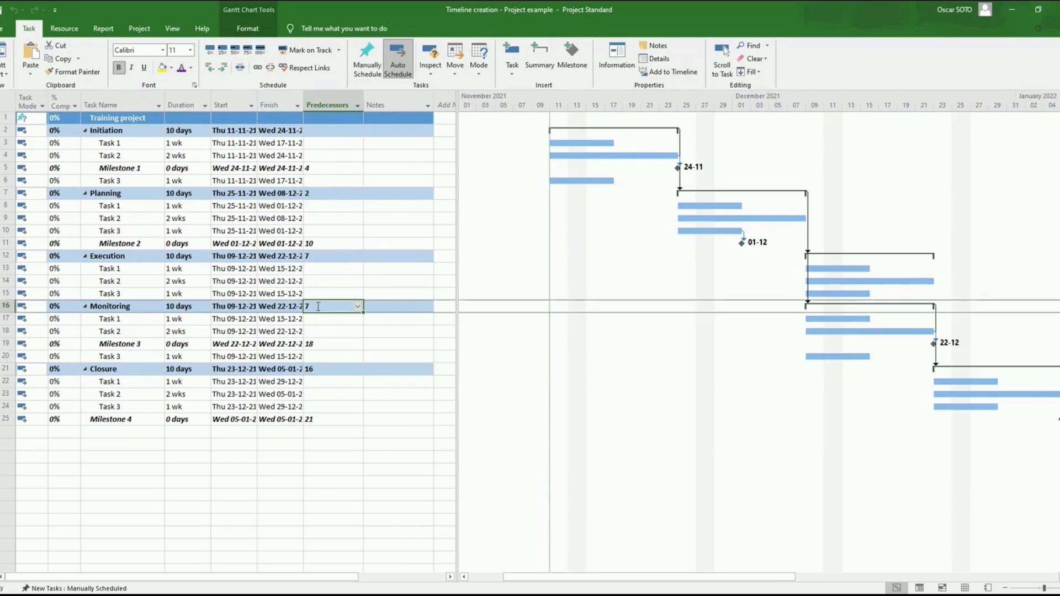
pyautogui.click(311, 195)
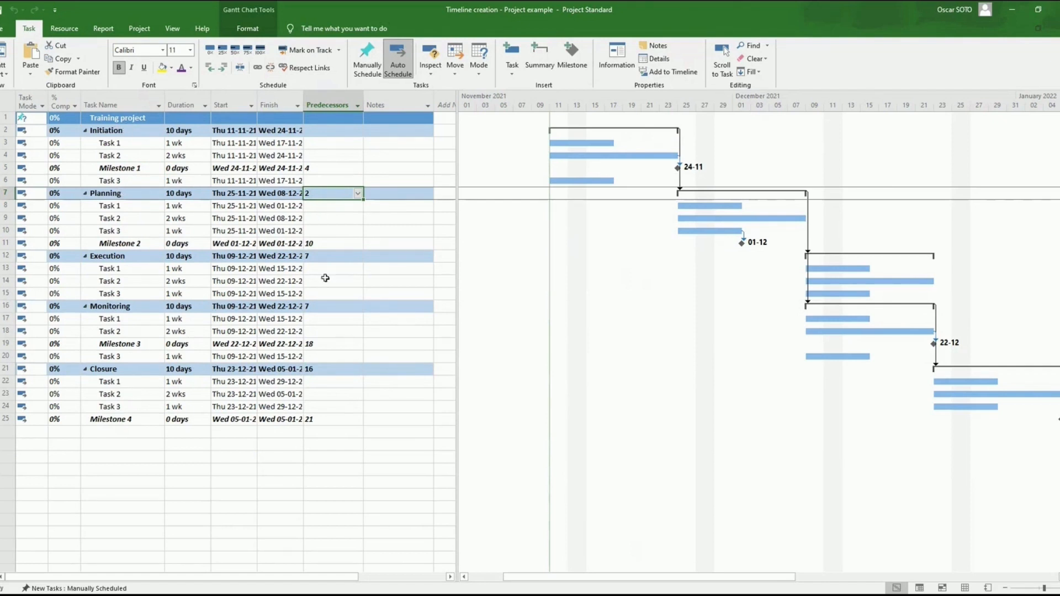
pyautogui.click(121, 258)
pyautogui.click(123, 306)
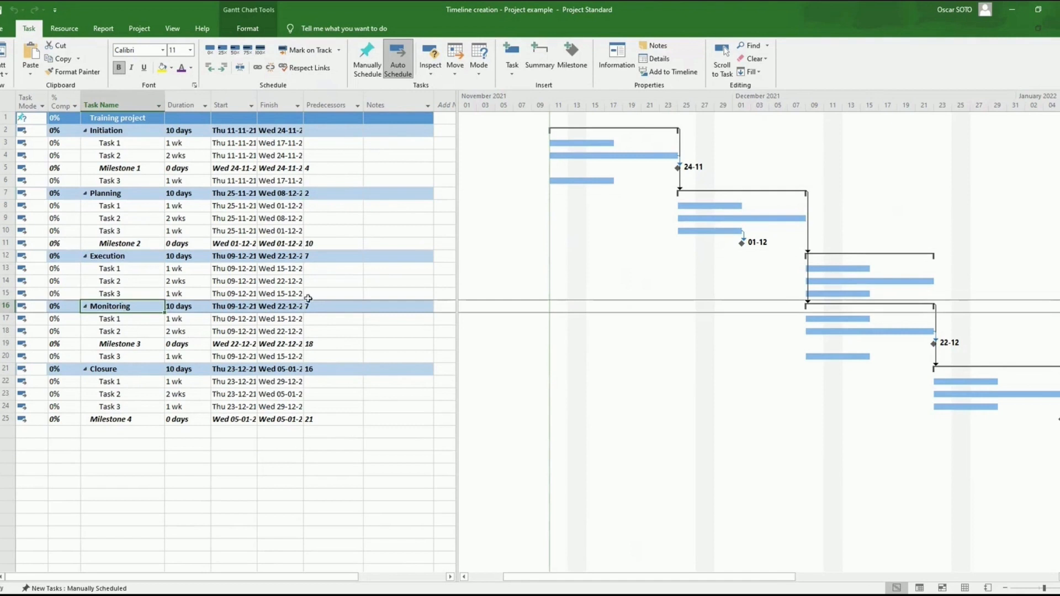
pyautogui.click(322, 308)
pyautogui.click(333, 255)
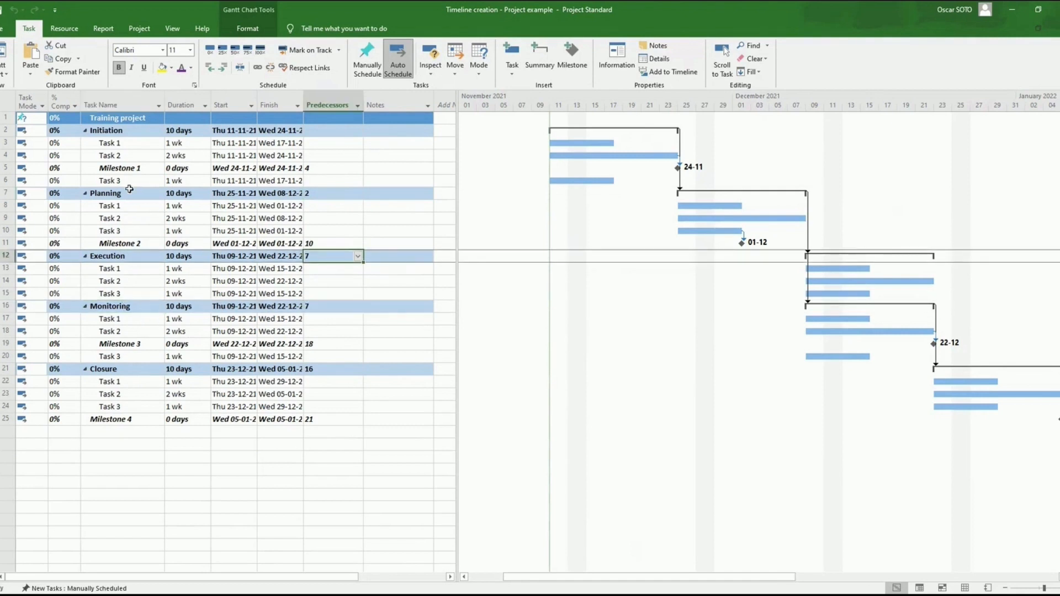
pyautogui.click(334, 305)
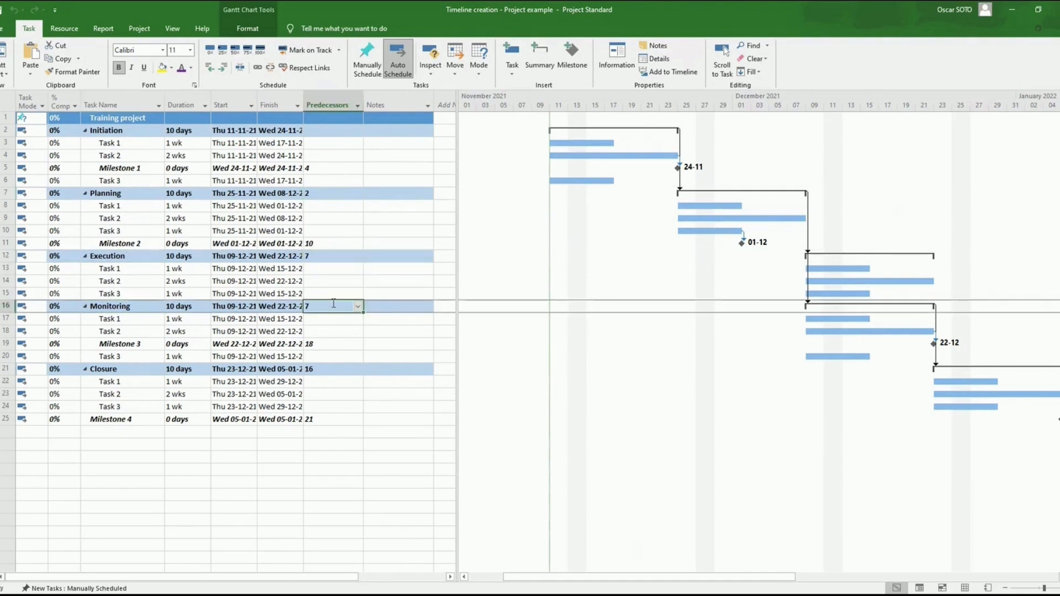
pyautogui.click(324, 369)
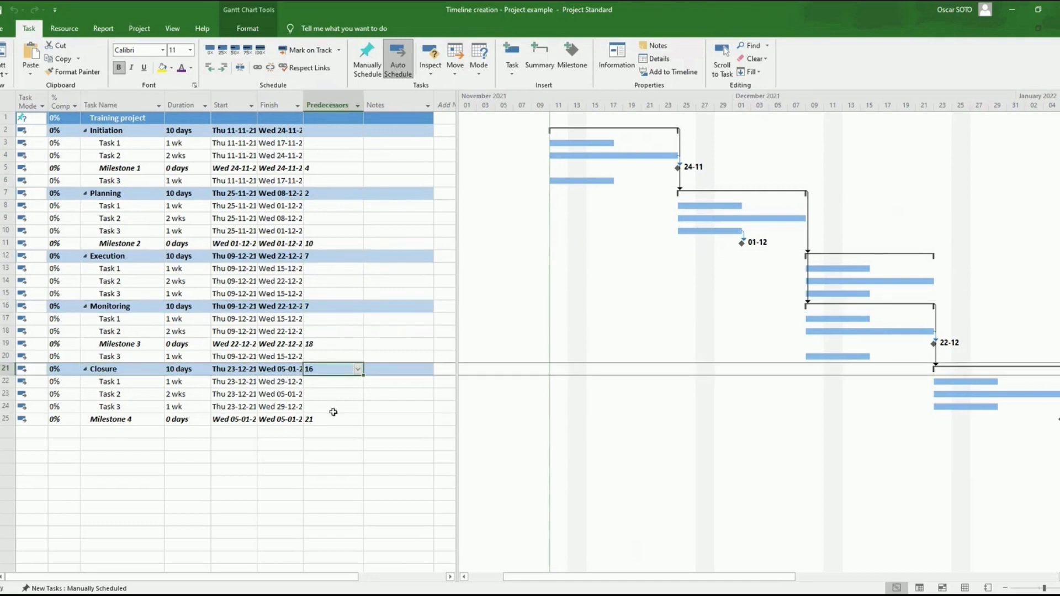
pyautogui.click(120, 448)
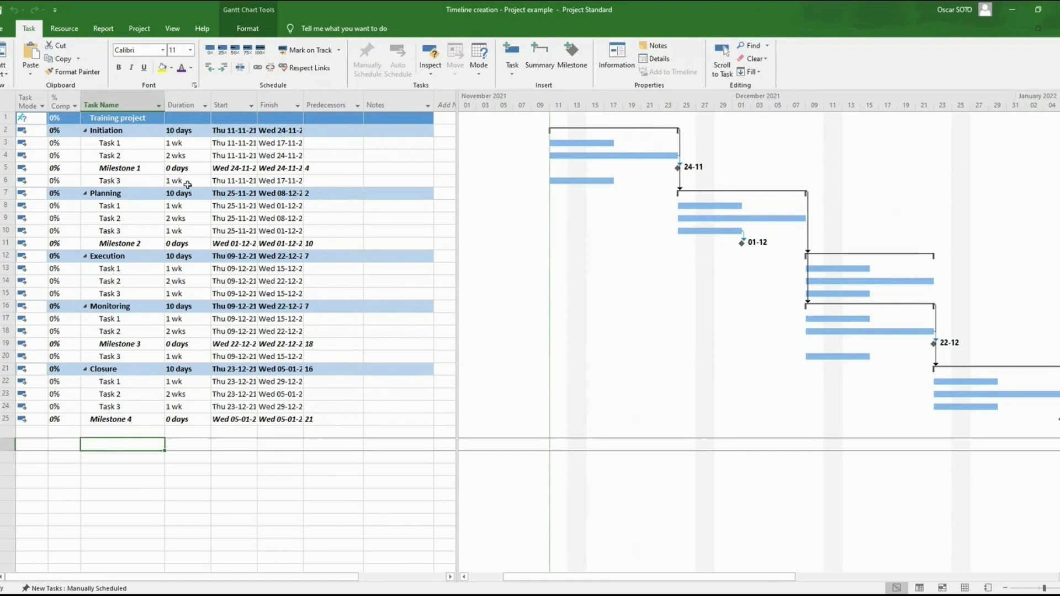
# Show the Timeline above the Gantt chart and enlarge its pane to make room for tasks
pyautogui.click(174, 27)
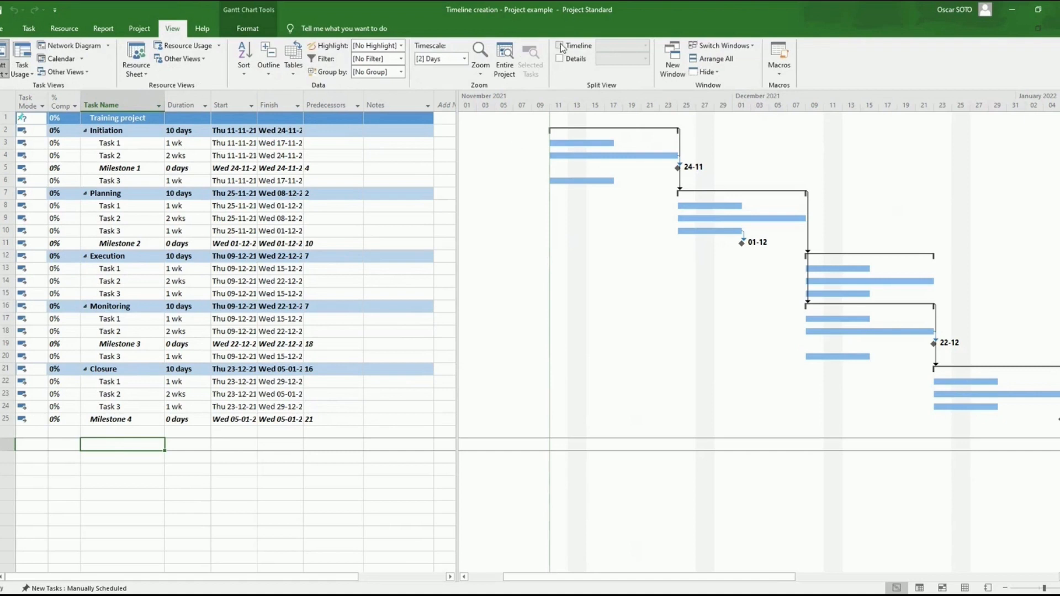
pyautogui.click(560, 45)
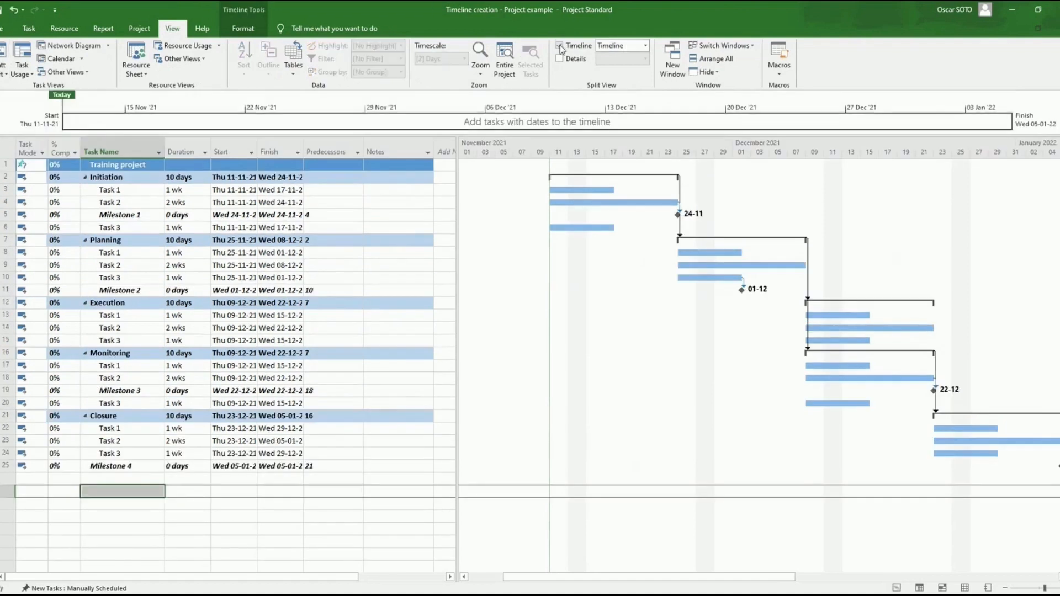
pyautogui.moveTo(505, 168); pyautogui.dragTo(500, 291)
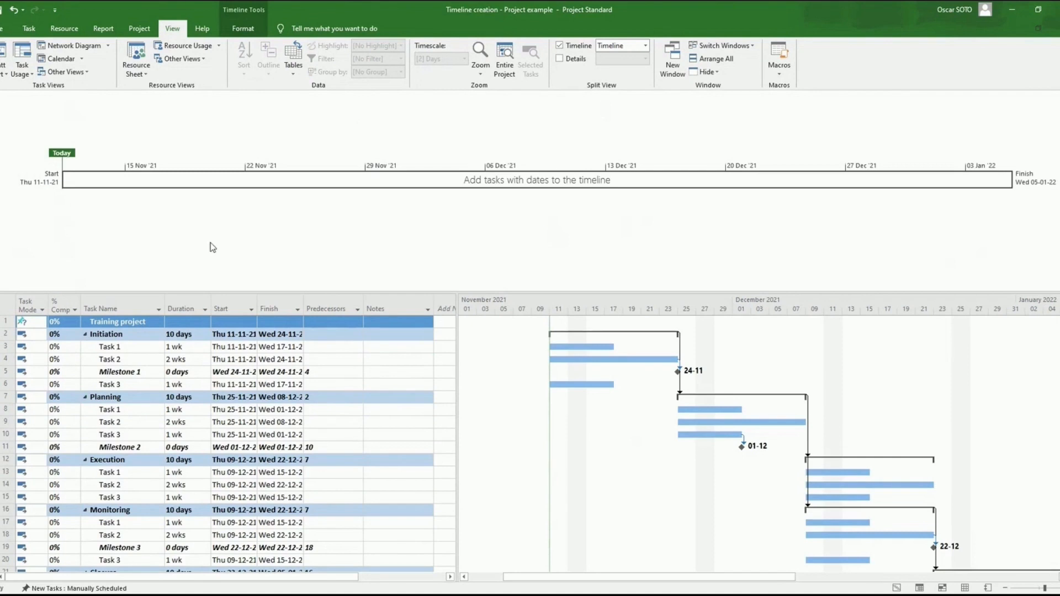
# Add the Initiation phase to the timeline
pyautogui.click(121, 361)
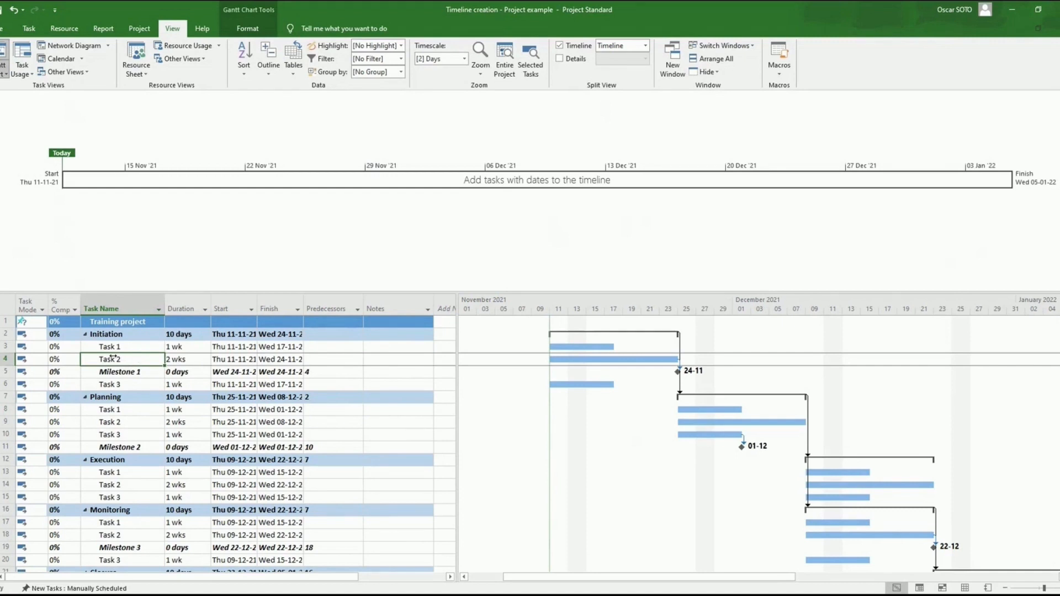
pyautogui.click(126, 334)
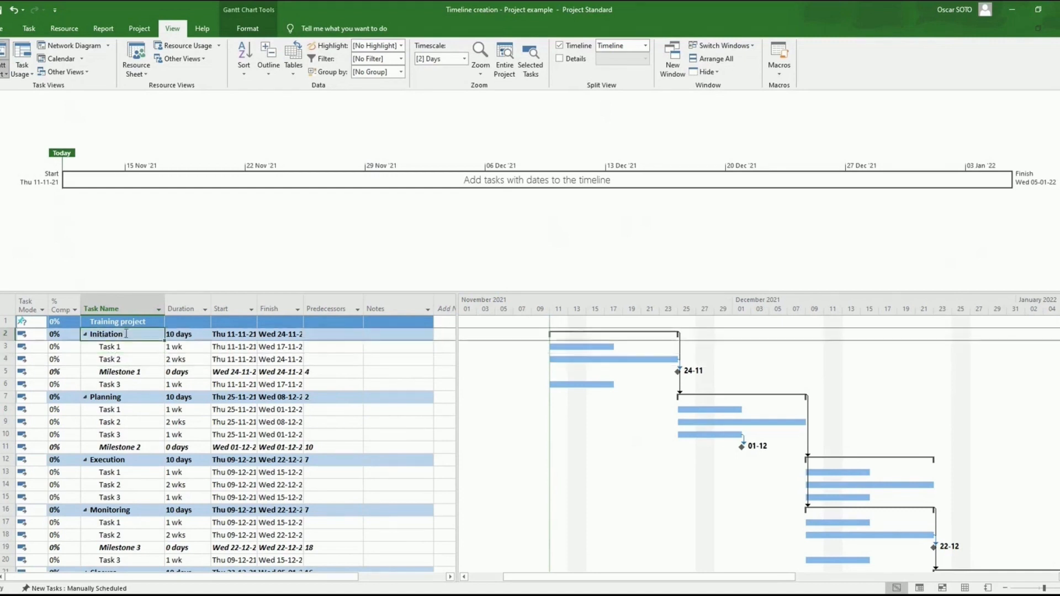
pyautogui.click(126, 365)
pyautogui.click(122, 335)
pyautogui.rightClick(128, 335)
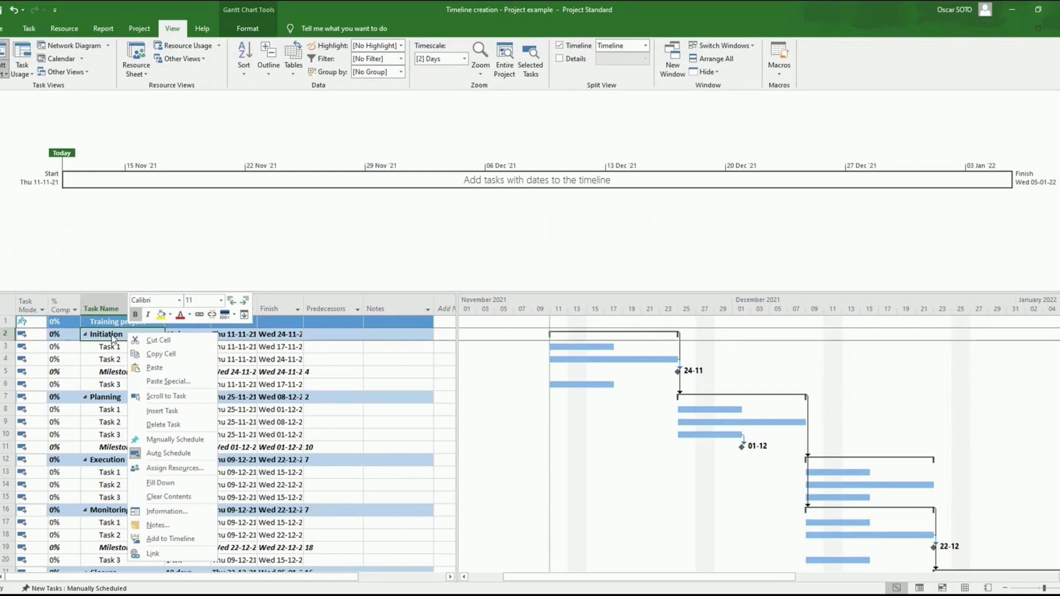
pyautogui.click(171, 540)
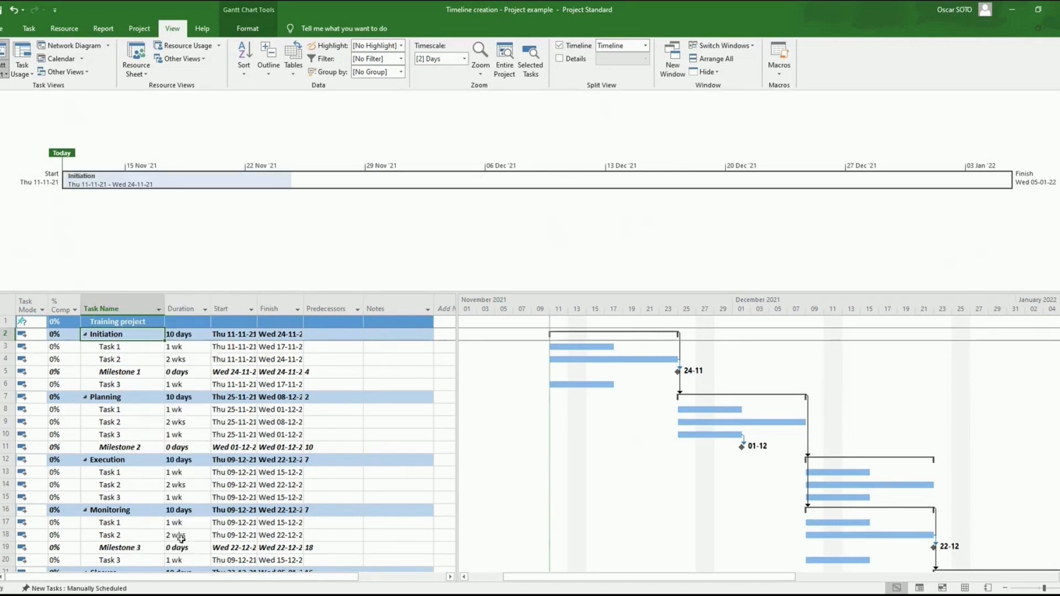
# Add the Planning, Execution, Monitoring and Closure phases to the timeline
pyautogui.rightClick(120, 396)
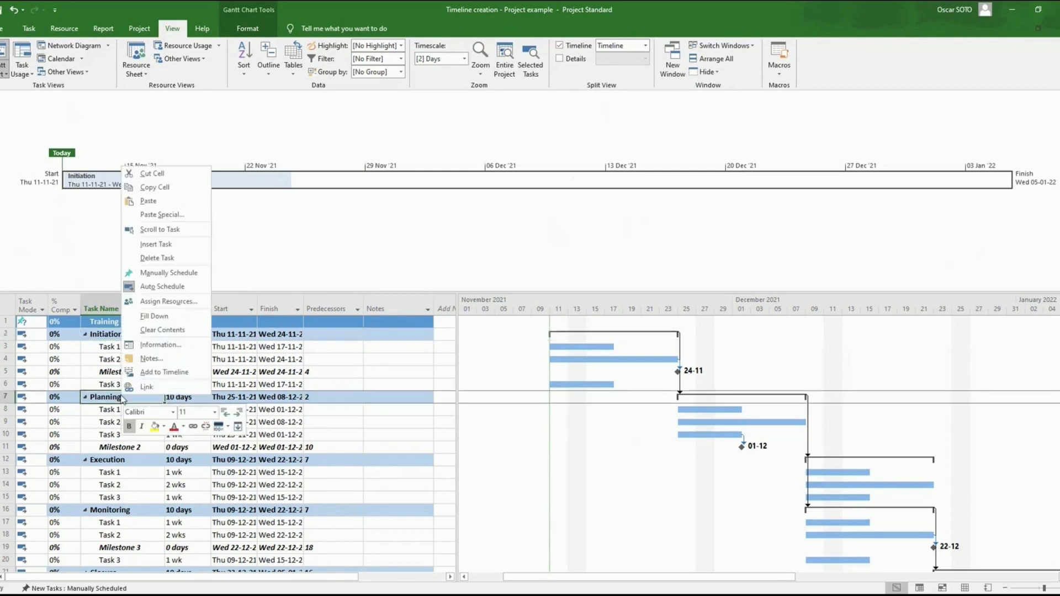
pyautogui.click(176, 375)
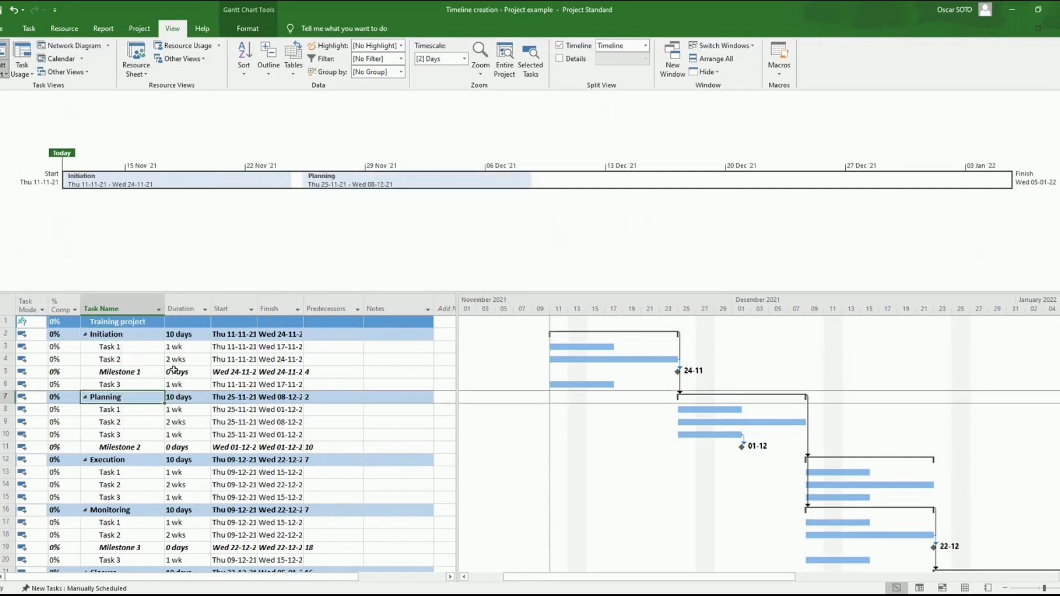
pyautogui.rightClick(118, 463)
pyautogui.click(146, 442)
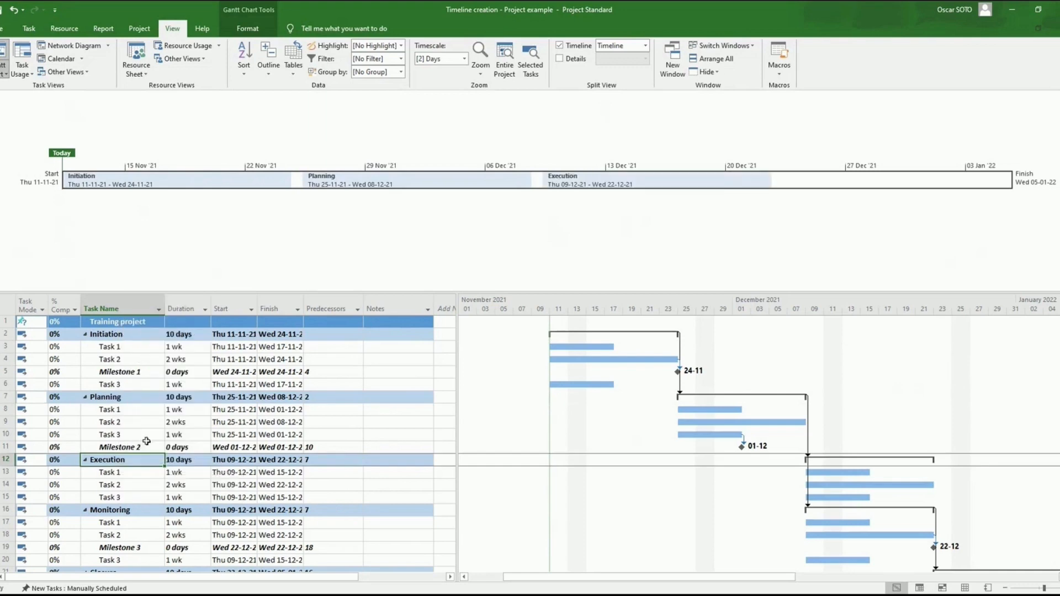
pyautogui.rightClick(133, 511)
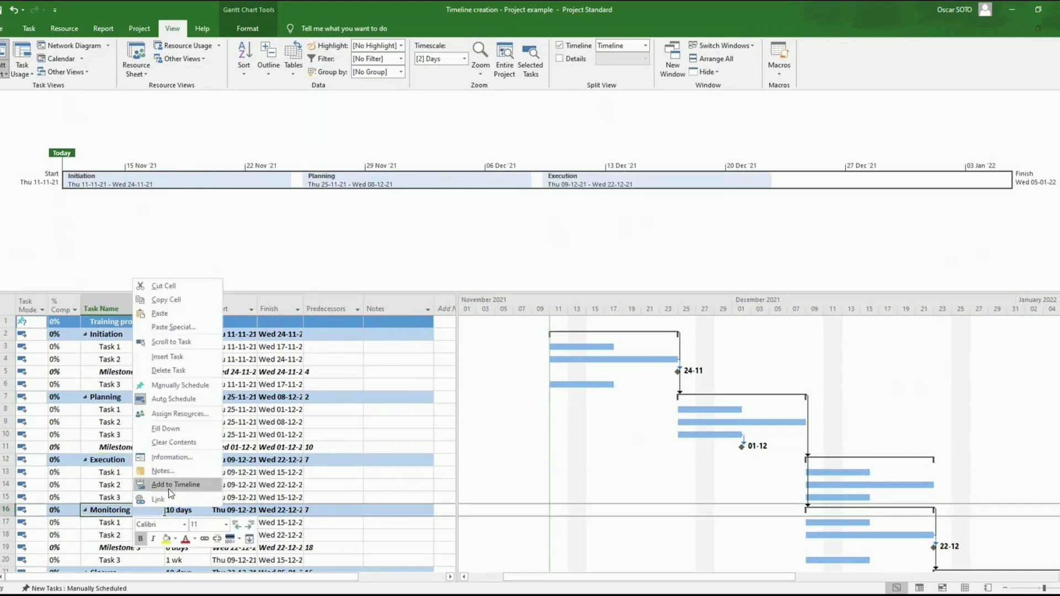
pyautogui.click(170, 486)
pyautogui.scroll(-2, 130, 486)
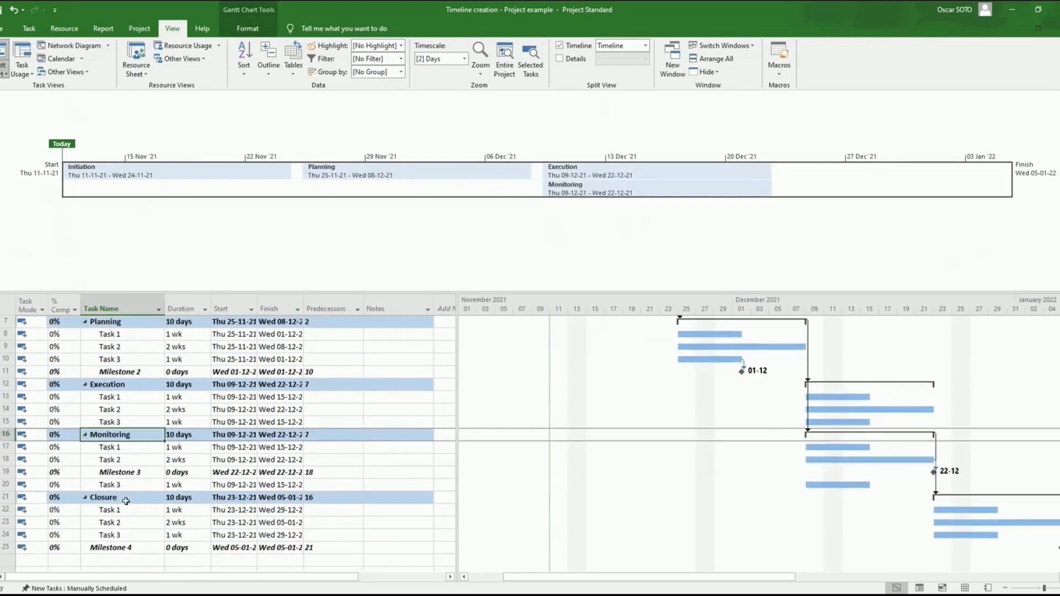
pyautogui.rightClick(126, 501)
pyautogui.click(164, 473)
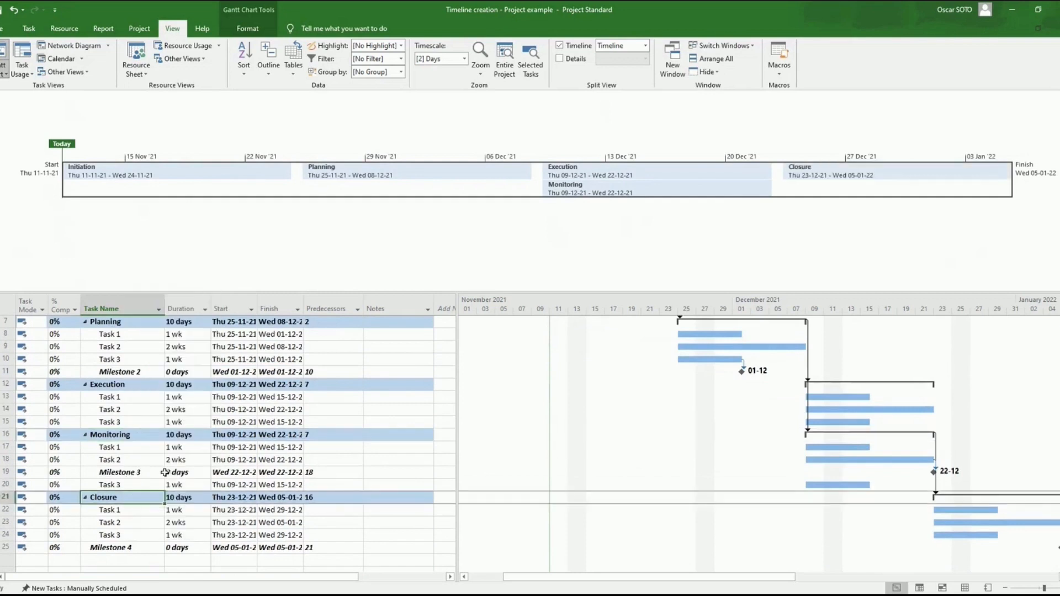
pyautogui.click(128, 421)
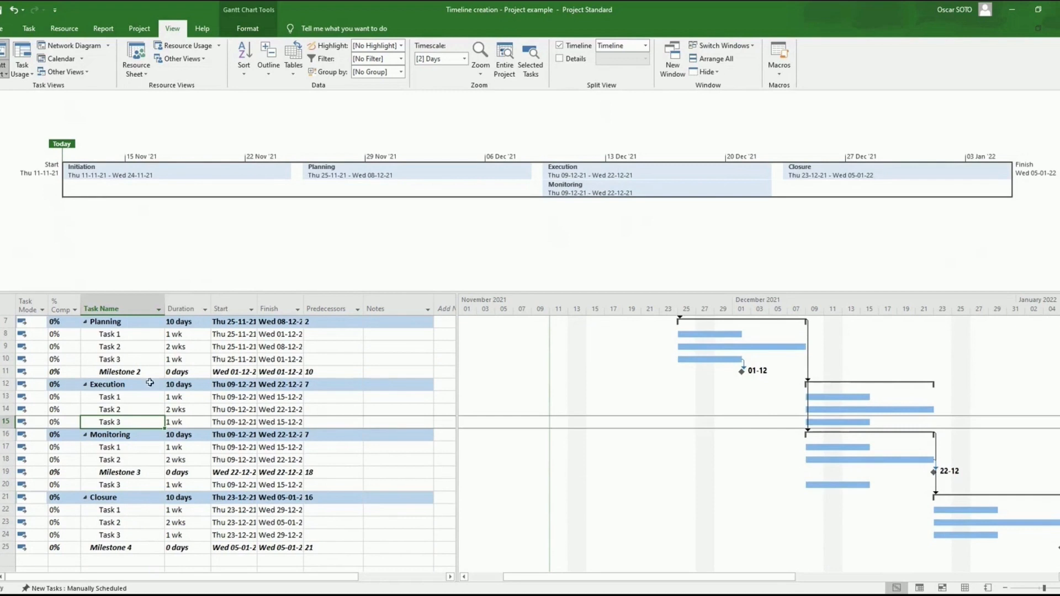
pyautogui.scroll(1, 119, 411)
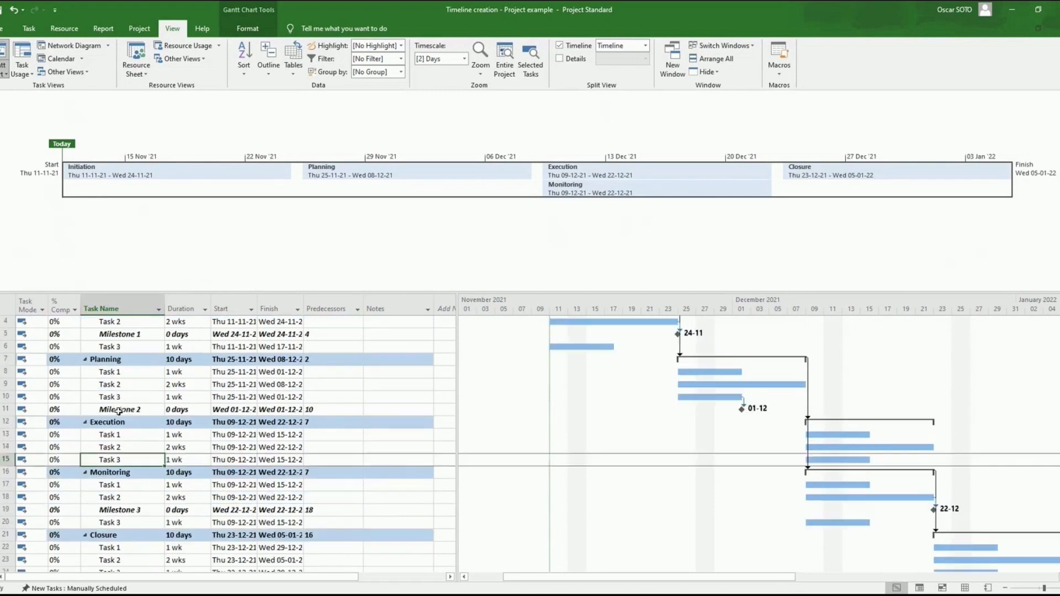
# Compare the Planning, Execution and Monitoring phases and their dates in the task table with their bars on the timeline
pyautogui.click(135, 361)
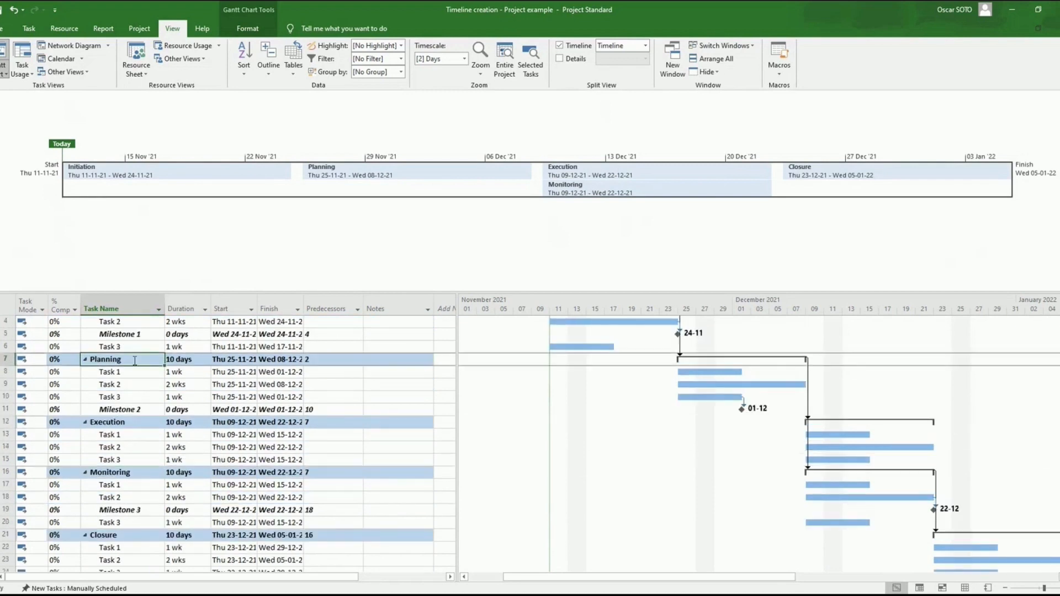
pyautogui.click(128, 459)
pyautogui.click(130, 422)
pyautogui.click(135, 472)
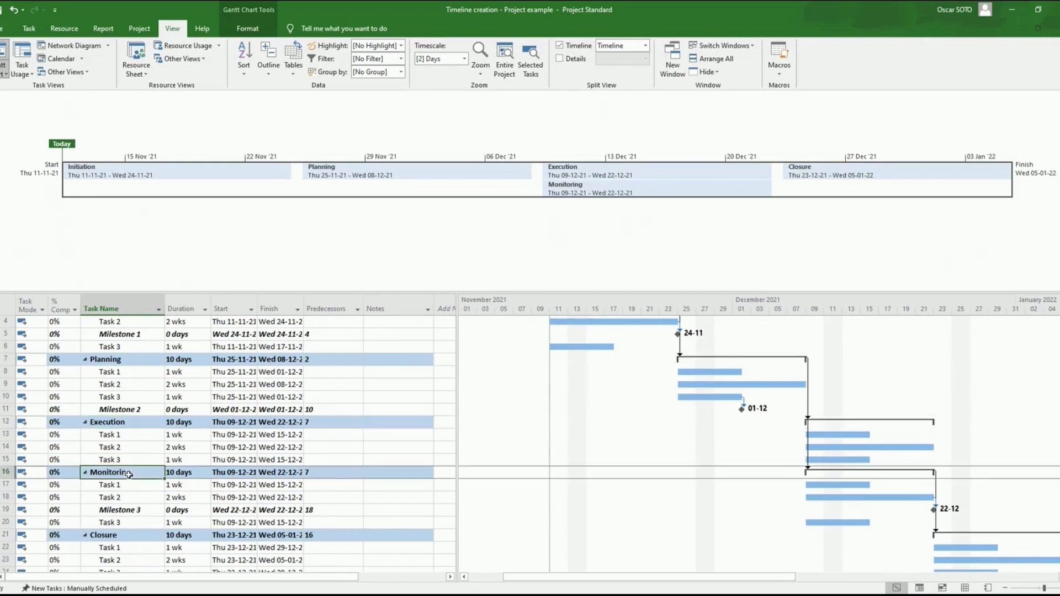
pyautogui.click(134, 423)
pyautogui.moveTo(134, 423); pyautogui.dragTo(332, 523)
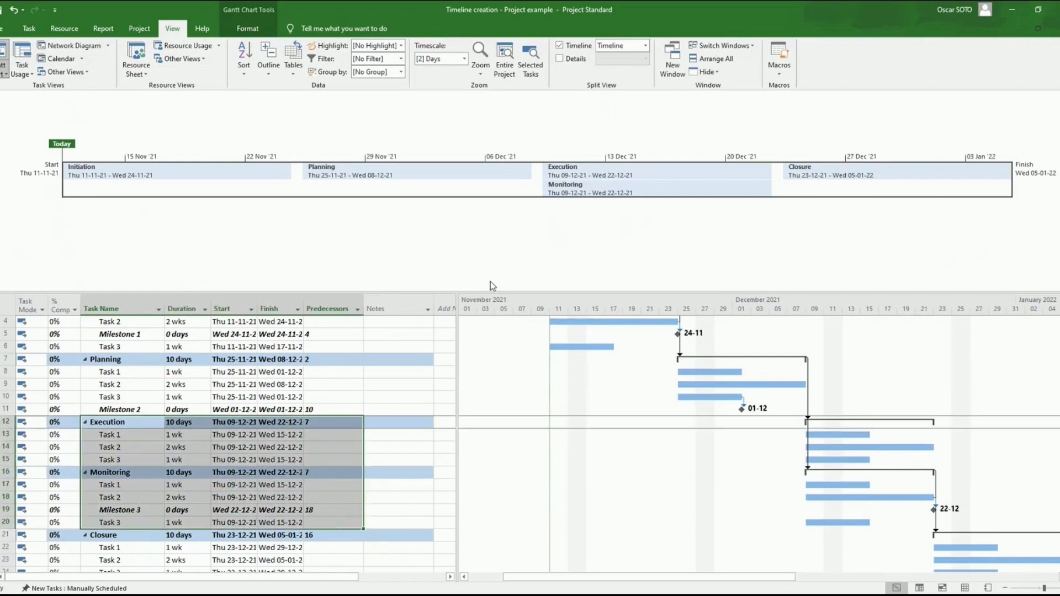
pyautogui.scroll(3, 290, 393)
pyautogui.scroll(2, 290, 393)
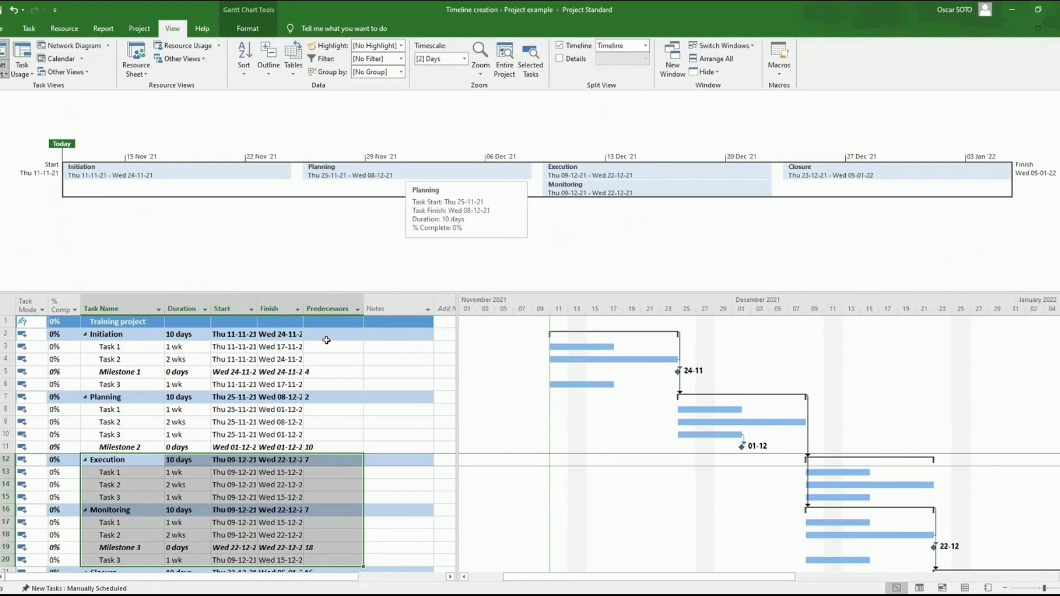
pyautogui.click(156, 433)
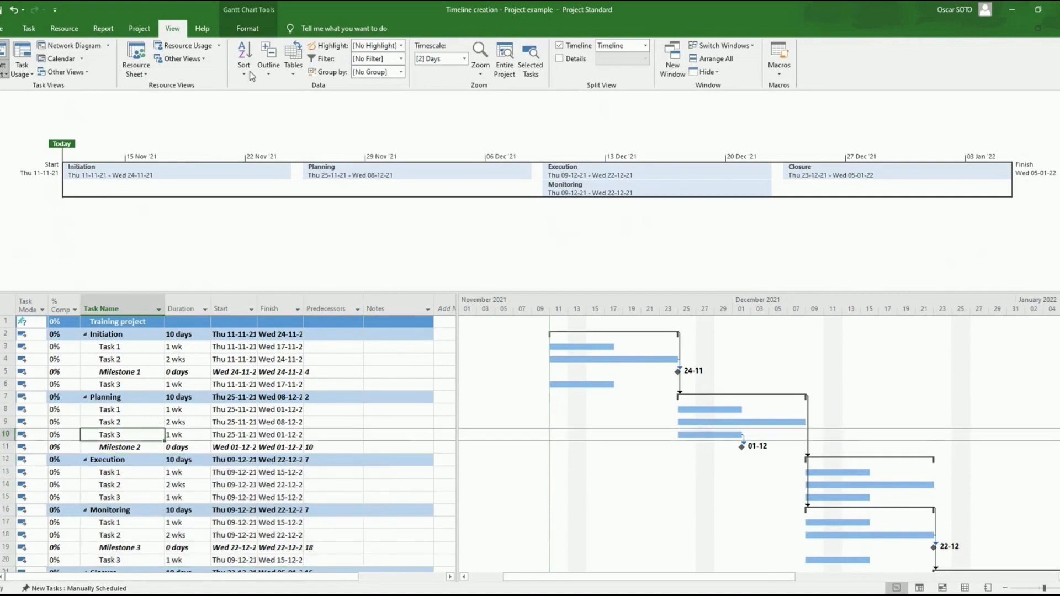
# Fill the Planning bar on the timeline with light orange
pyautogui.click(176, 181)
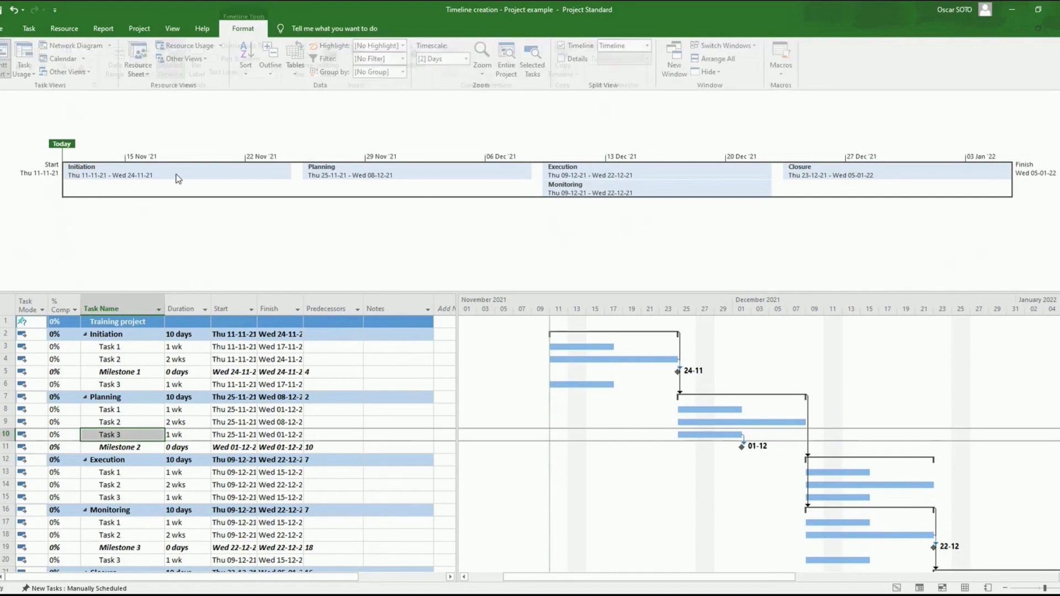
pyautogui.click(403, 176)
pyautogui.click(78, 68)
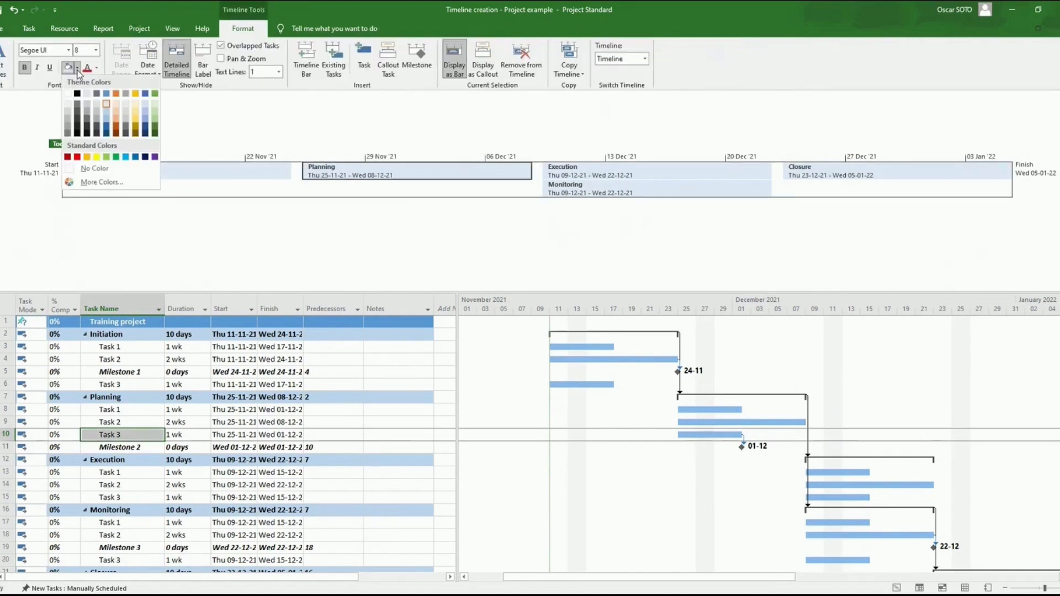
pyautogui.click(115, 105)
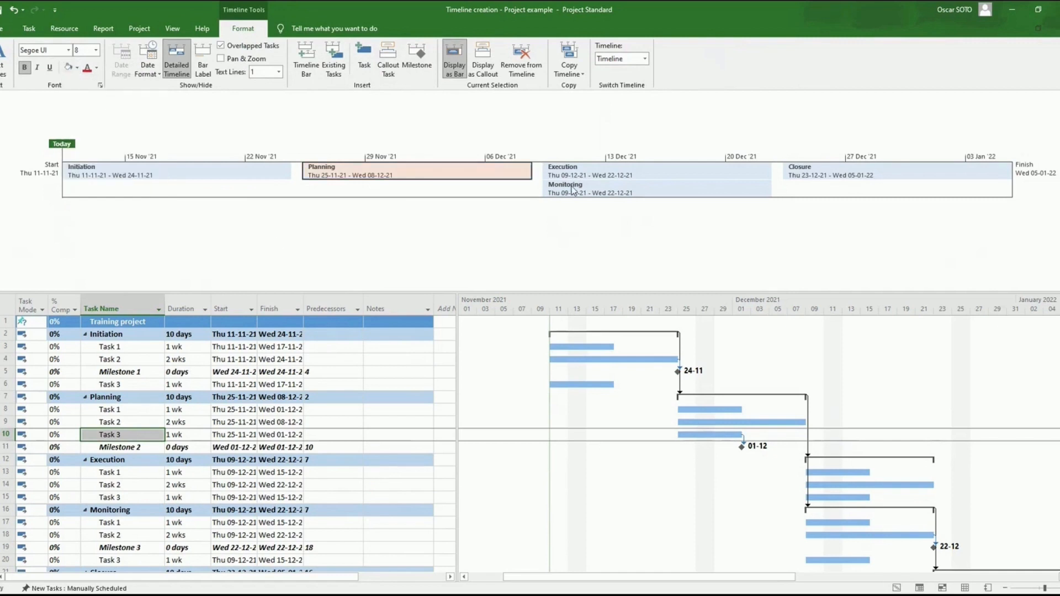
# Fill the Execution bar on the timeline with light gray and the Monitoring bar with light yellow
pyautogui.click(590, 175)
pyautogui.click(77, 68)
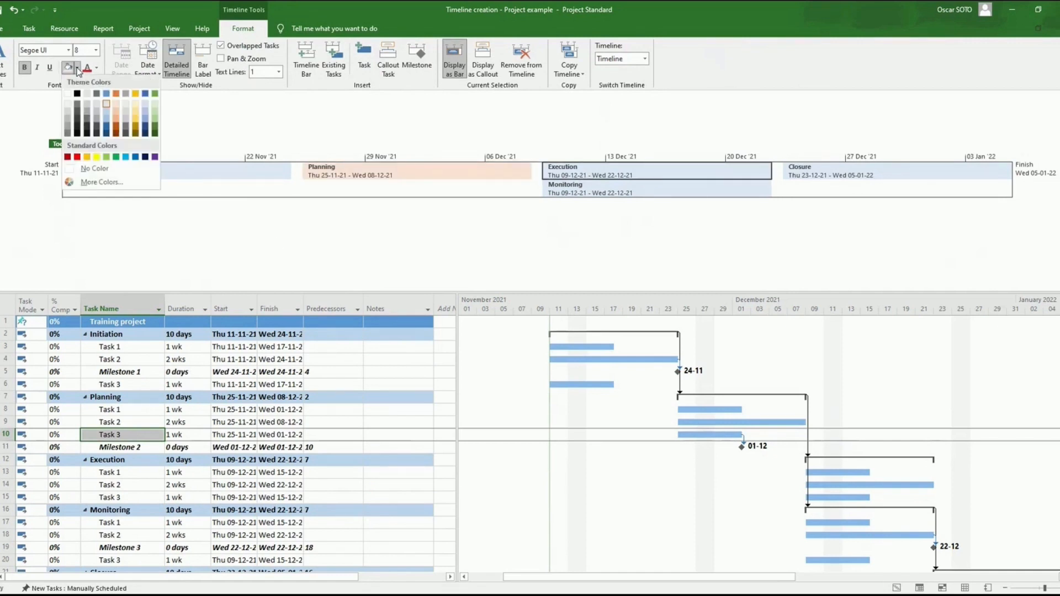
pyautogui.click(110, 108)
pyautogui.click(597, 194)
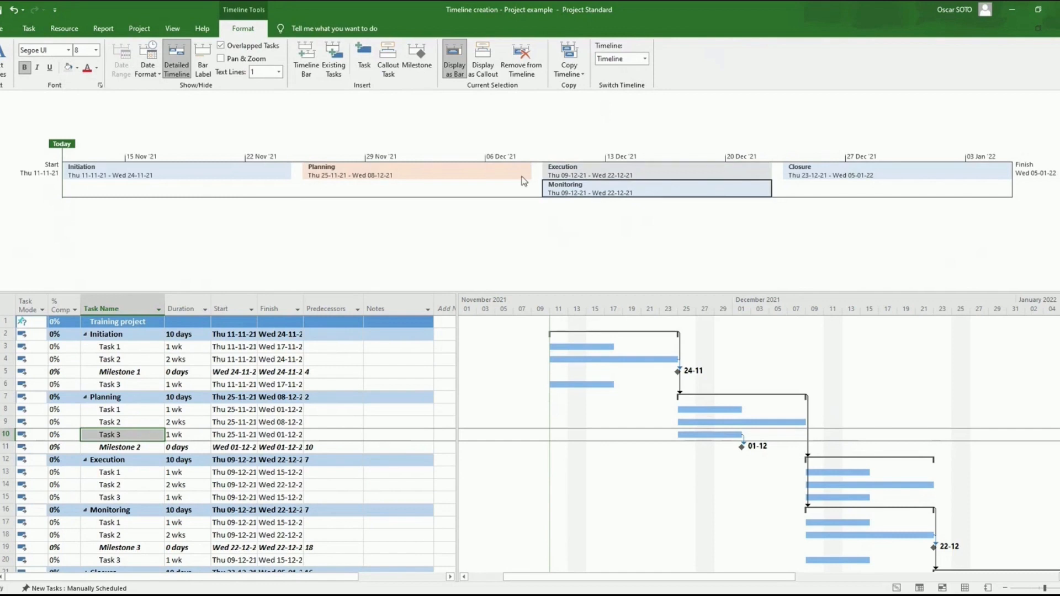
pyautogui.click(78, 68)
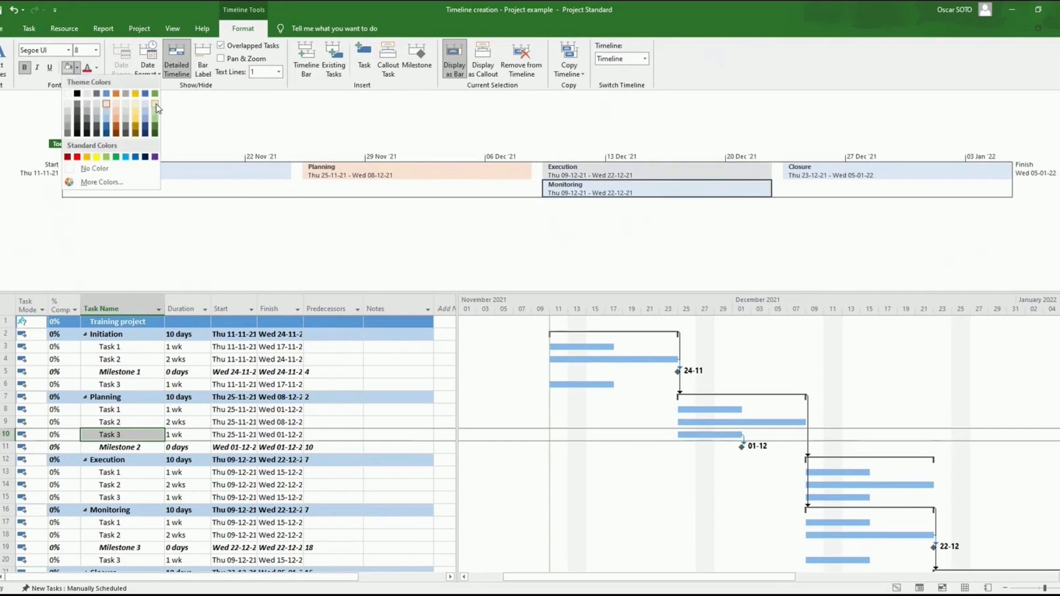
pyautogui.click(139, 107)
# Fill the Closure bar on the timeline with light green
pyautogui.click(819, 177)
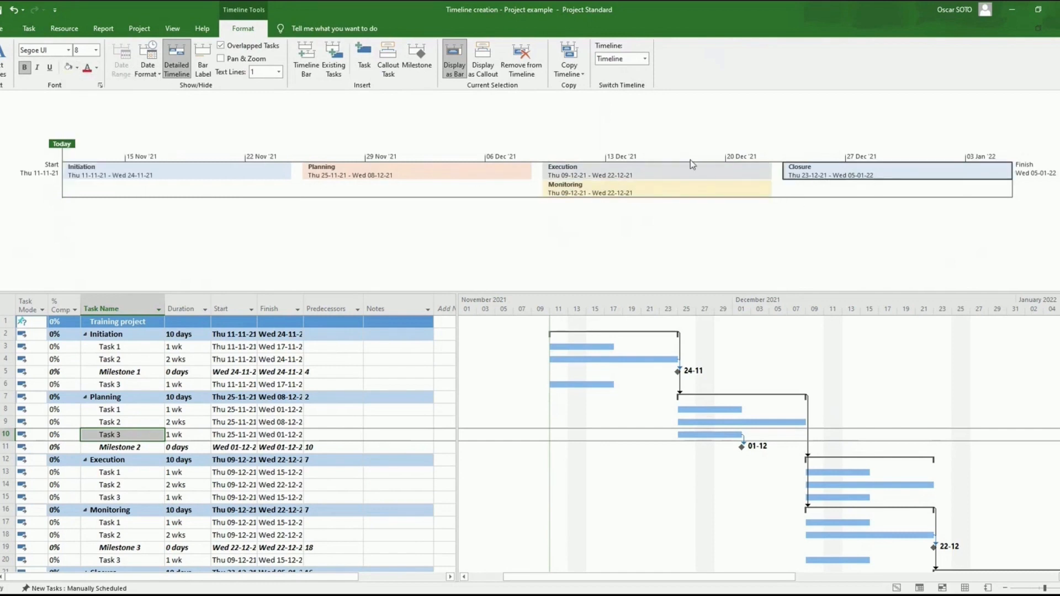
pyautogui.click(77, 68)
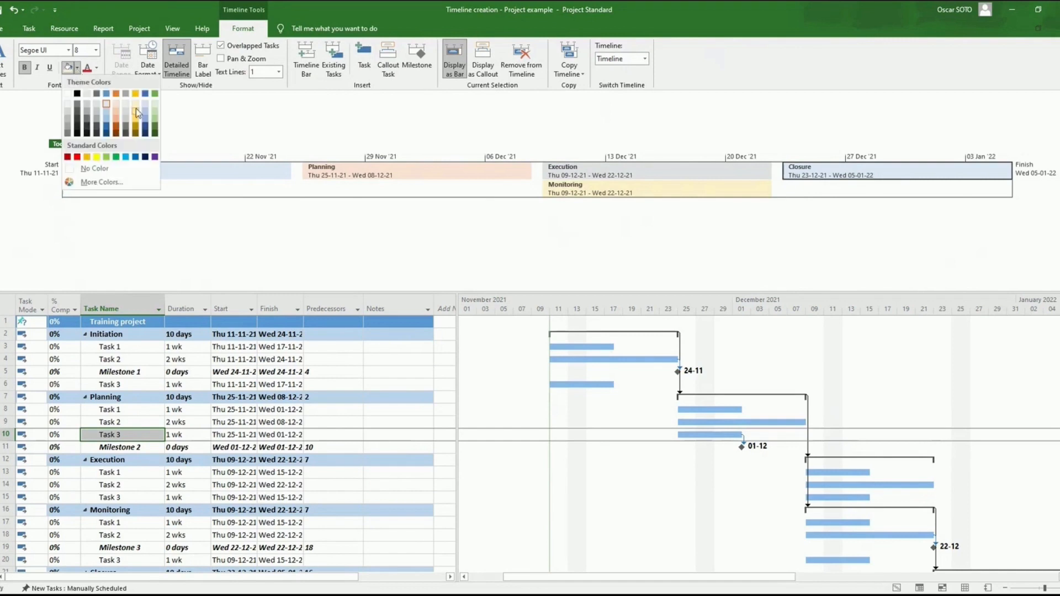
pyautogui.click(156, 106)
pyautogui.click(246, 249)
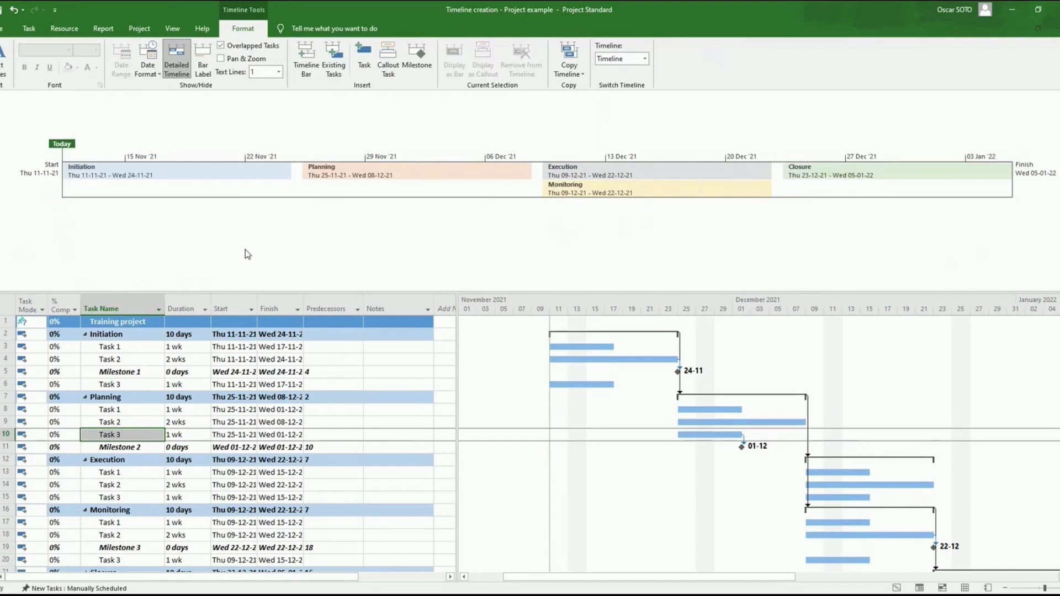
# Add Milestone 1 of the Initiation phase and Milestone 2 of the Planning phase to the timeline
pyautogui.click(126, 362)
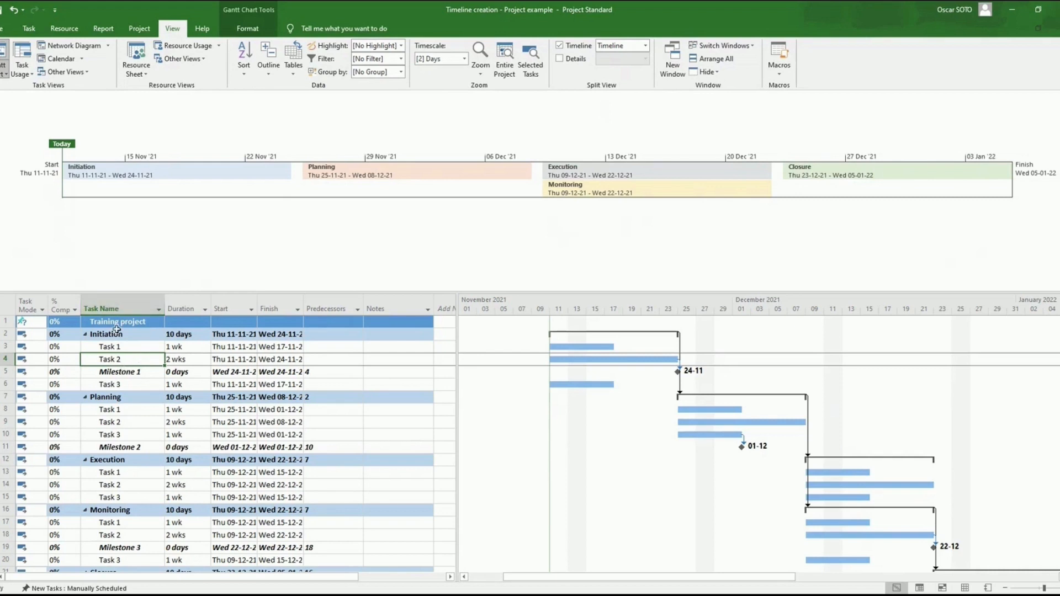
pyautogui.rightClick(126, 372)
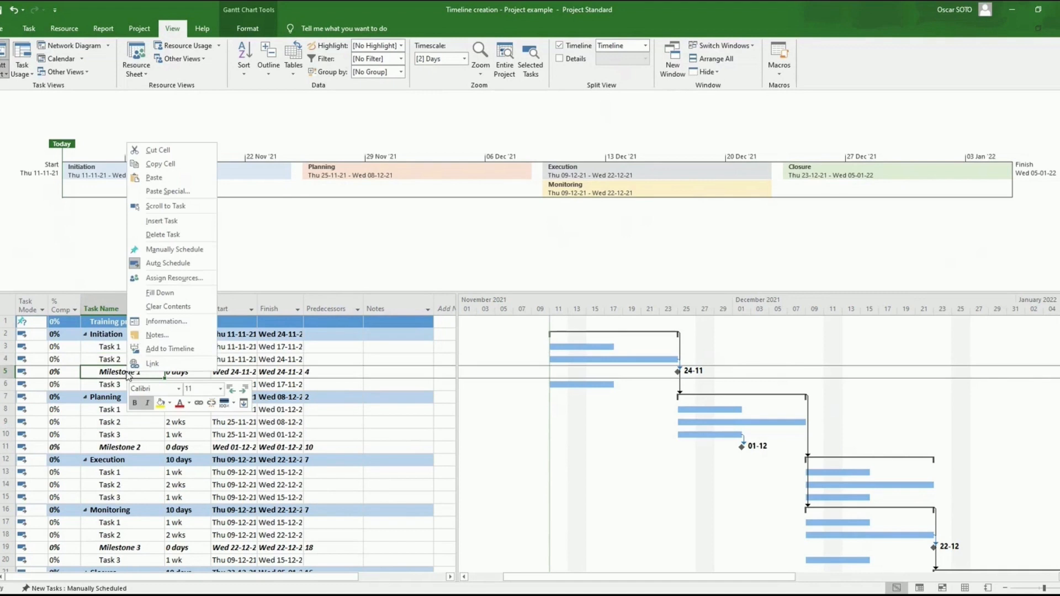
pyautogui.click(169, 350)
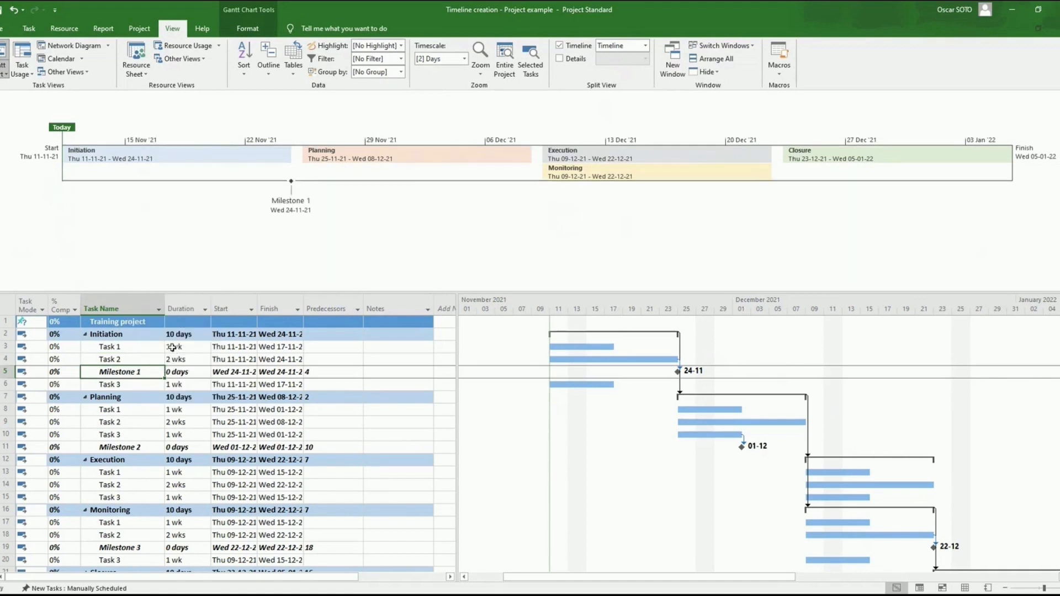
pyautogui.rightClick(126, 447)
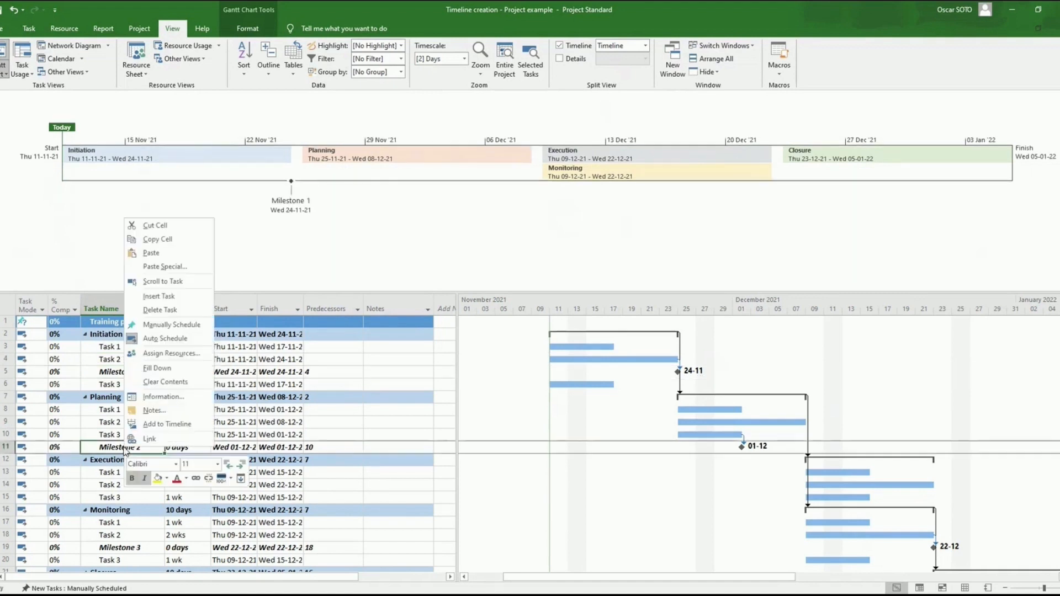
pyautogui.click(167, 425)
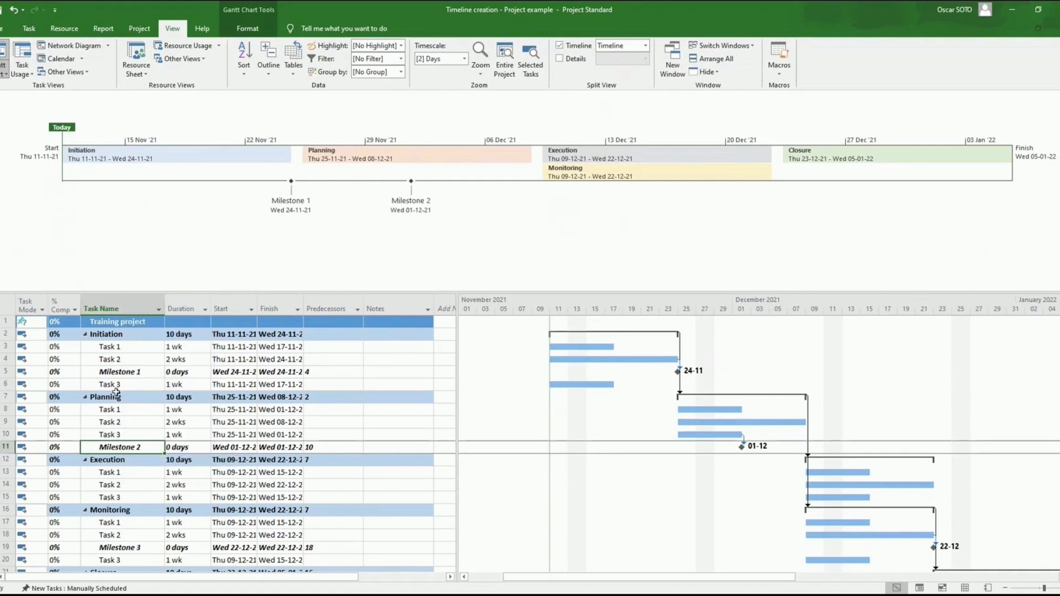
# Add Milestone 3 of the Monitoring phase and the final Milestone 4 to the timeline
pyautogui.scroll(-2, 131, 455)
pyautogui.rightClick(129, 472)
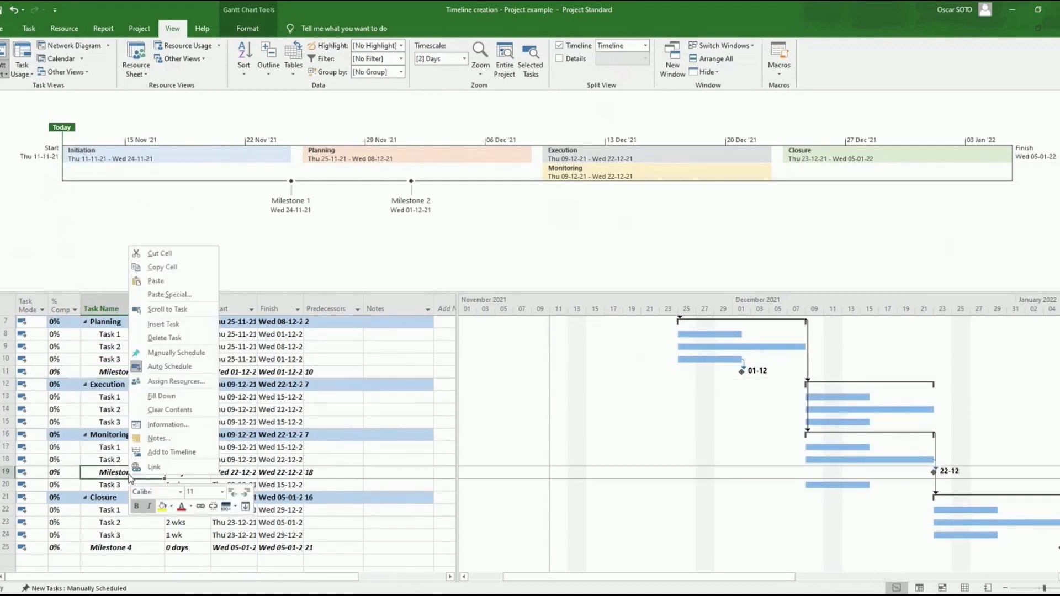
pyautogui.click(159, 448)
pyautogui.scroll(-2, 120, 413)
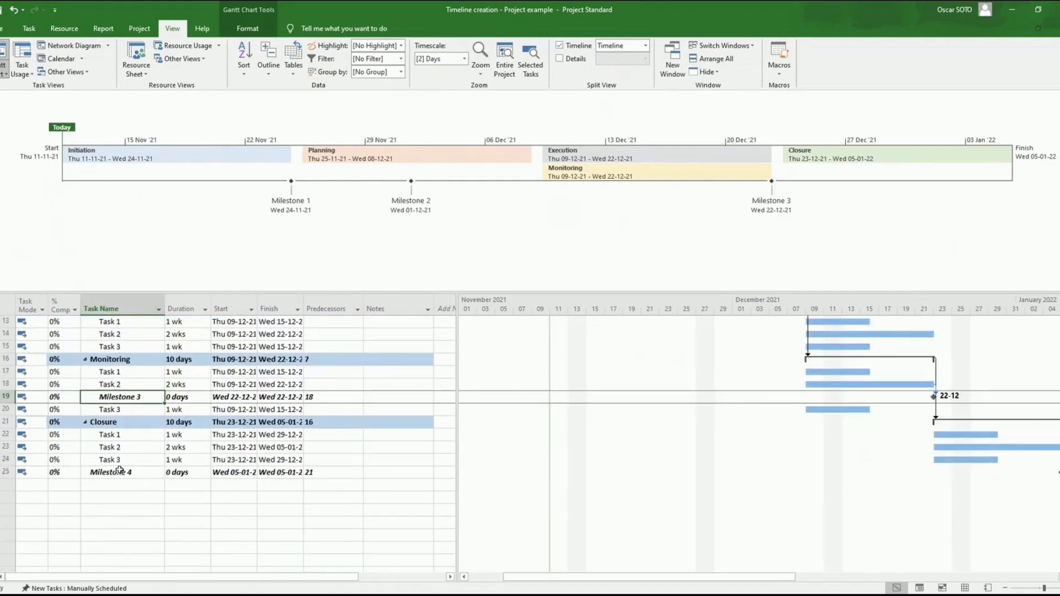
pyautogui.rightClick(120, 472)
pyautogui.click(148, 450)
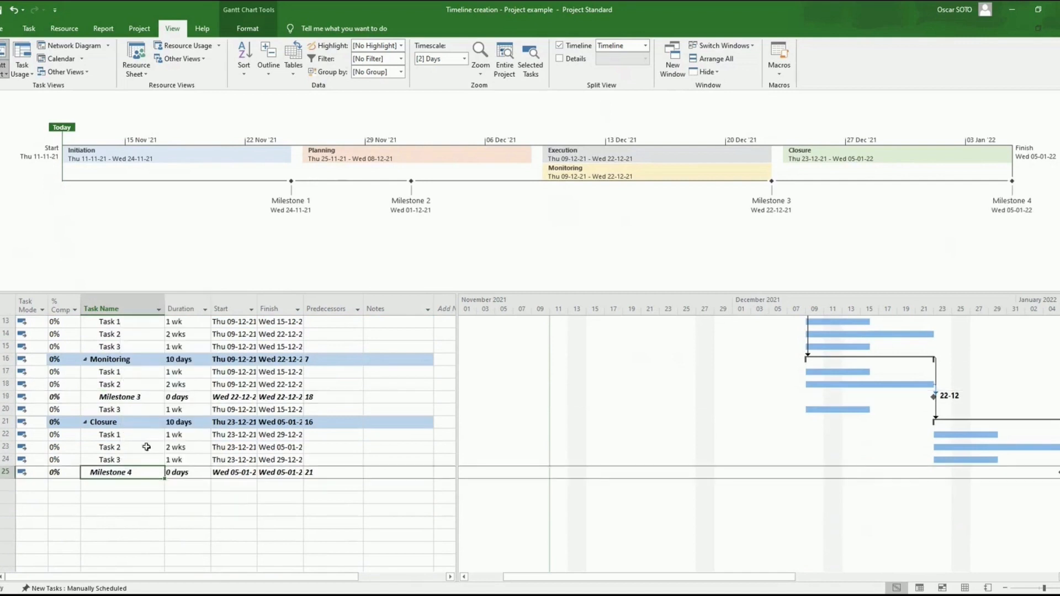
# Move the Milestone 1 and Milestone 4 labels from below the timeline bar to above it
pyautogui.click(175, 254)
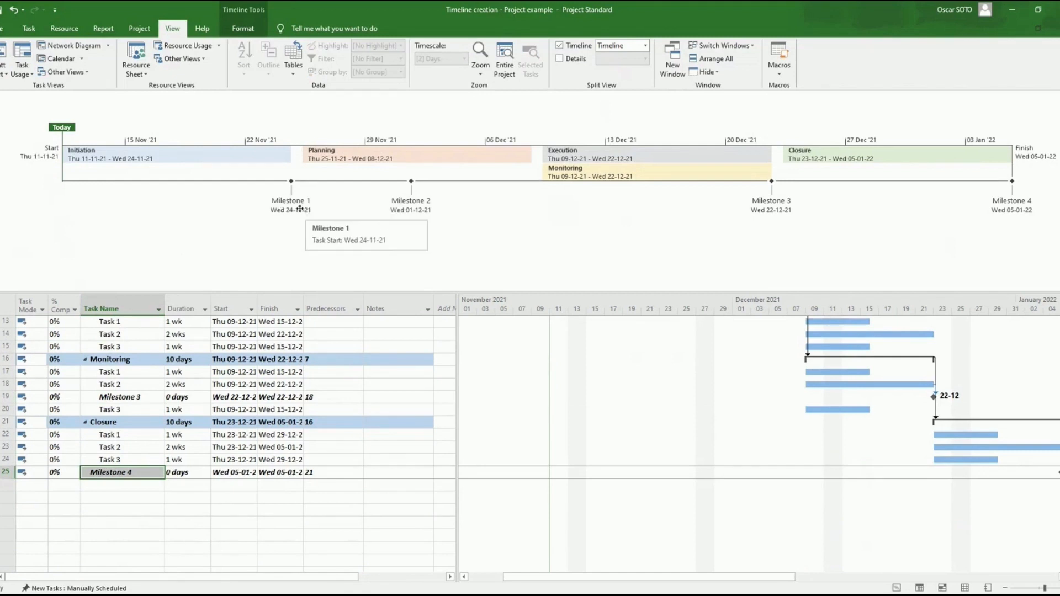
pyautogui.moveTo(291, 203); pyautogui.dragTo(289, 122)
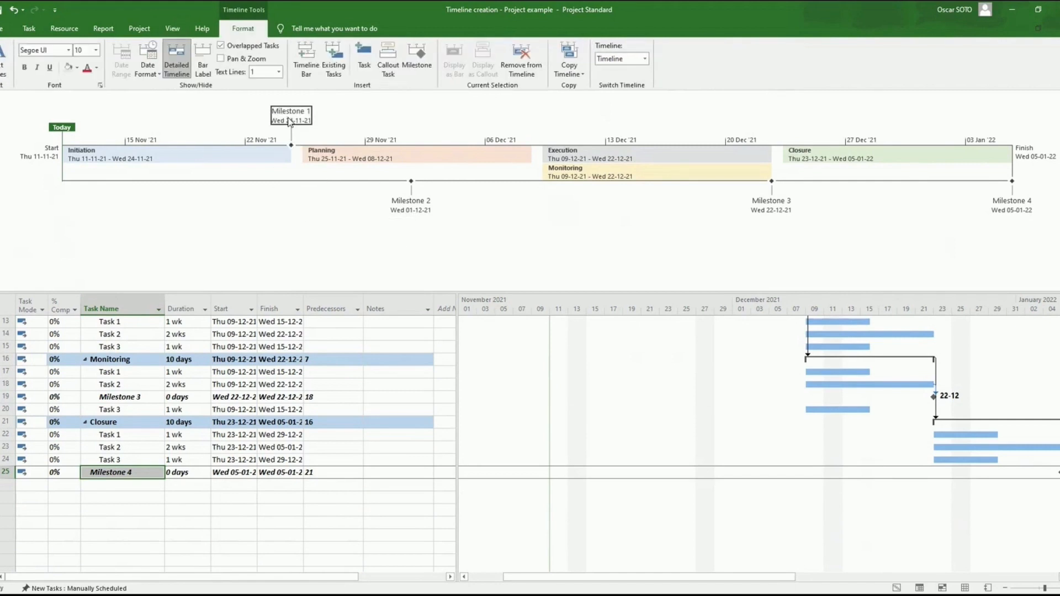
pyautogui.click(303, 250)
pyautogui.moveTo(1015, 194); pyautogui.dragTo(1019, 114)
pyautogui.click(941, 221)
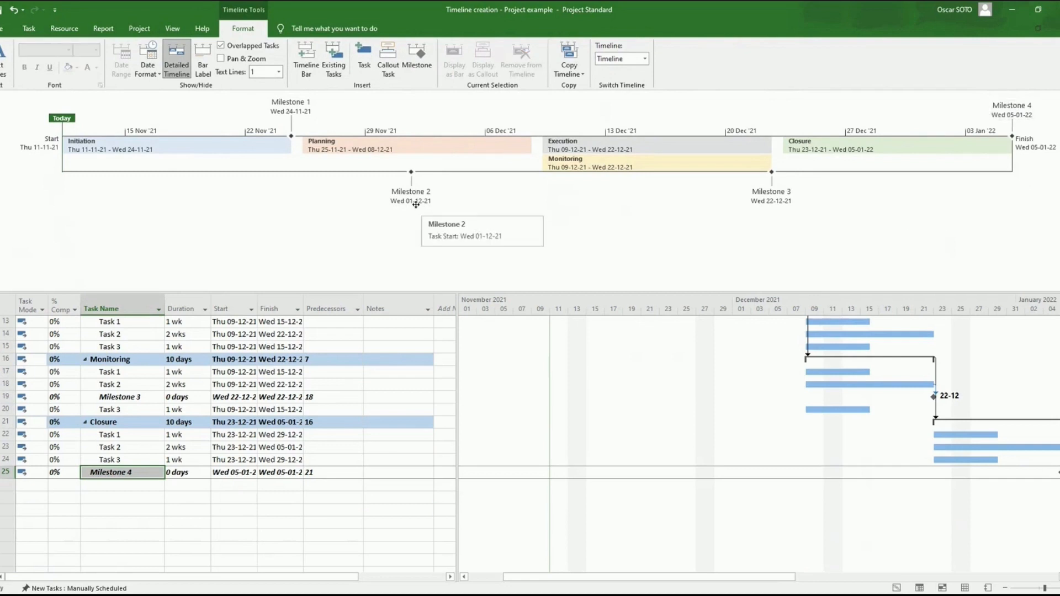
# Set the percent complete of Task 1 and Task 2 in the Initiation phase to 100%
pyautogui.click(122, 384)
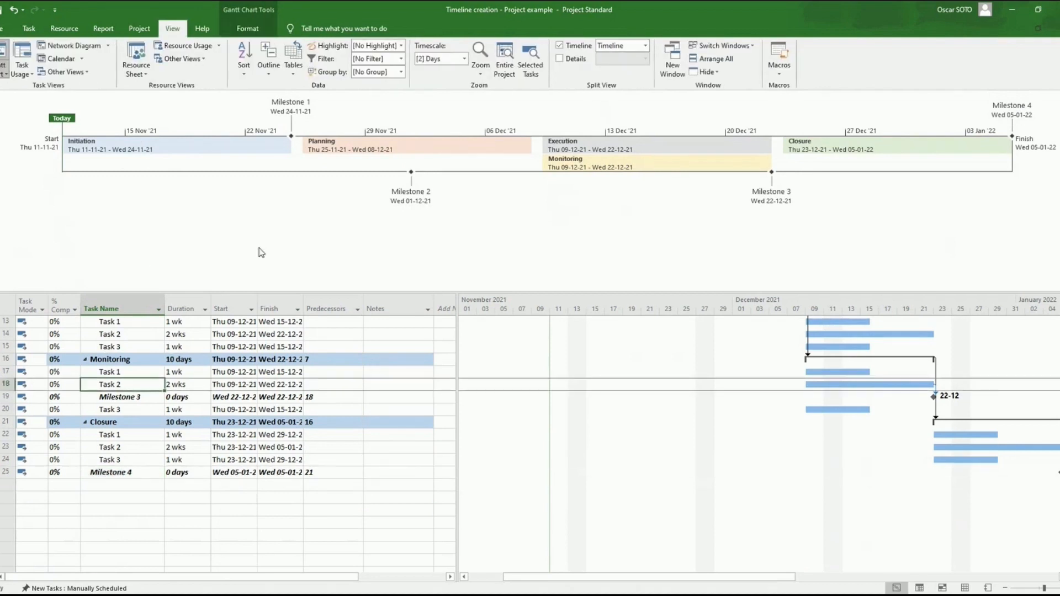
pyautogui.click(131, 407)
pyautogui.scroll(4, 131, 406)
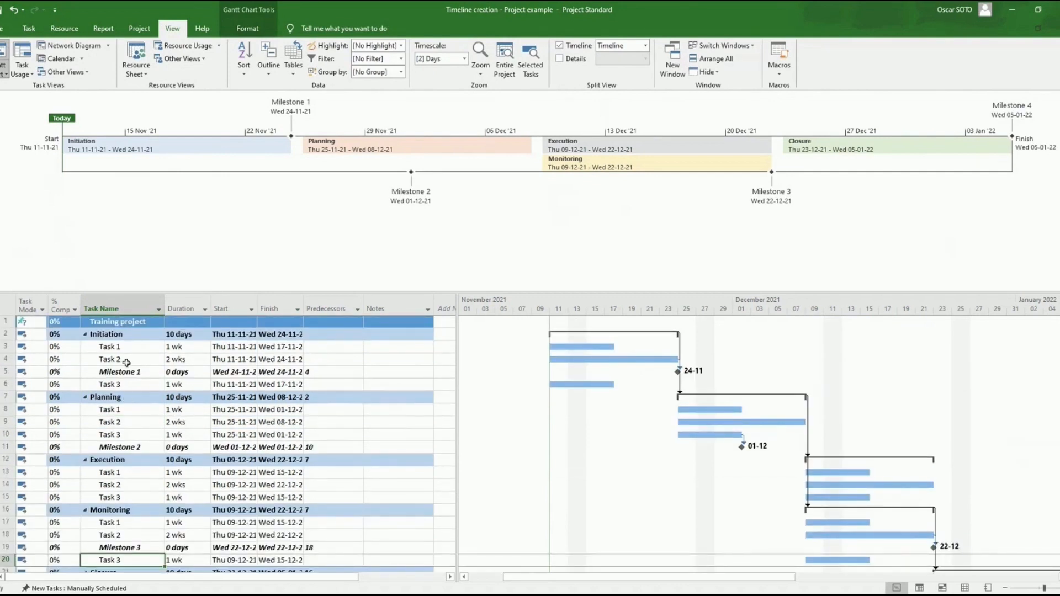
pyautogui.click(61, 346)
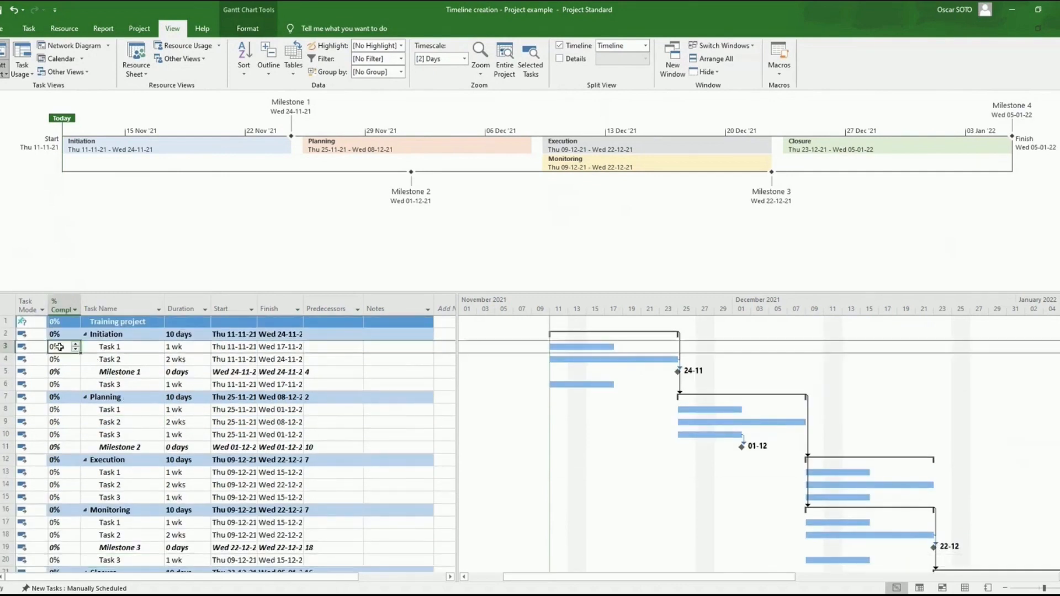
pyautogui.write('100')
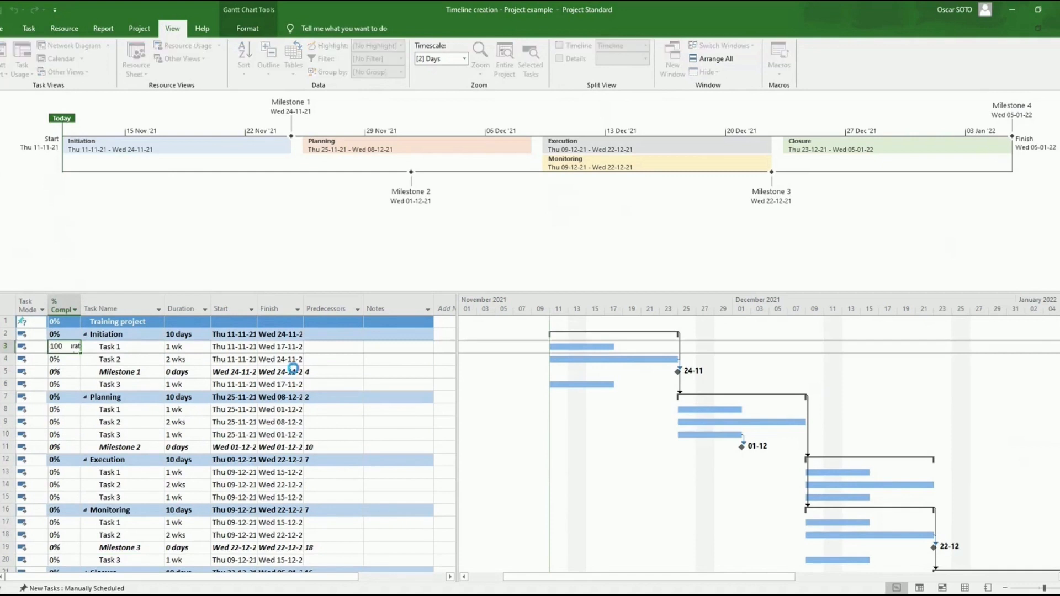
pyautogui.press('Return')
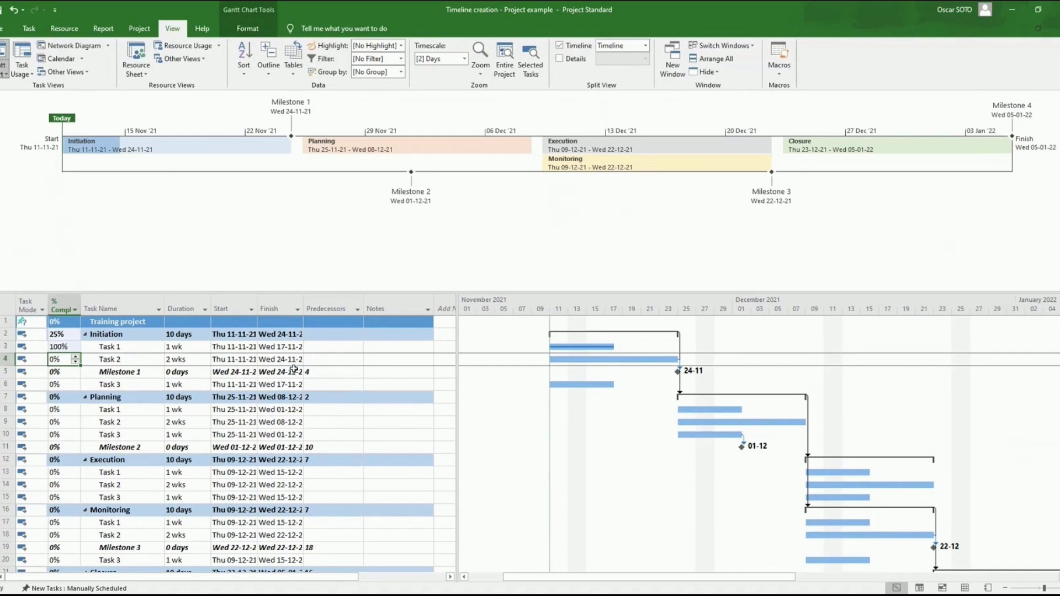
pyautogui.write('100')
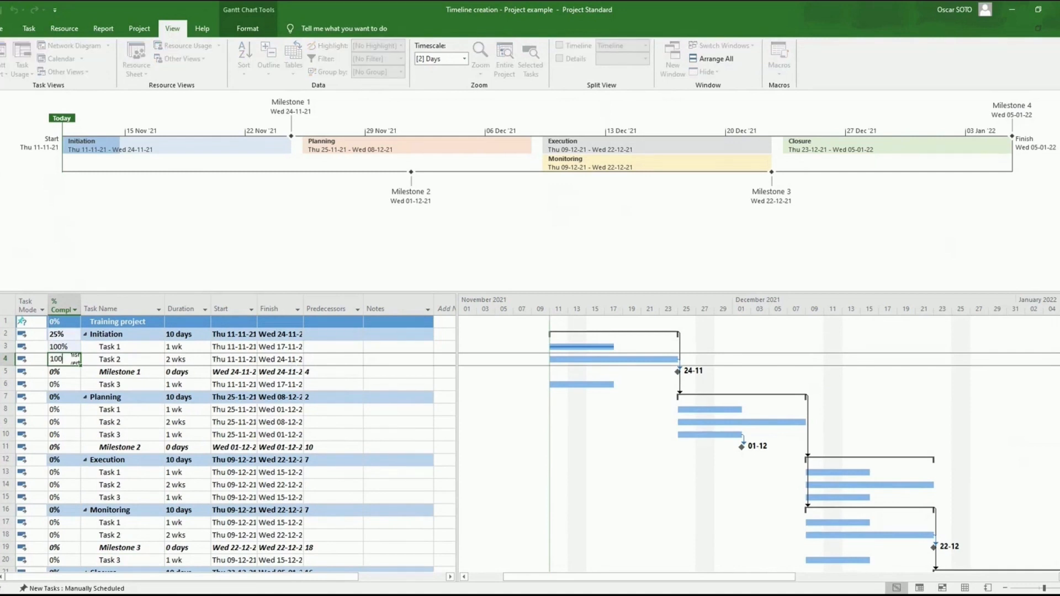
pyautogui.press('Return')
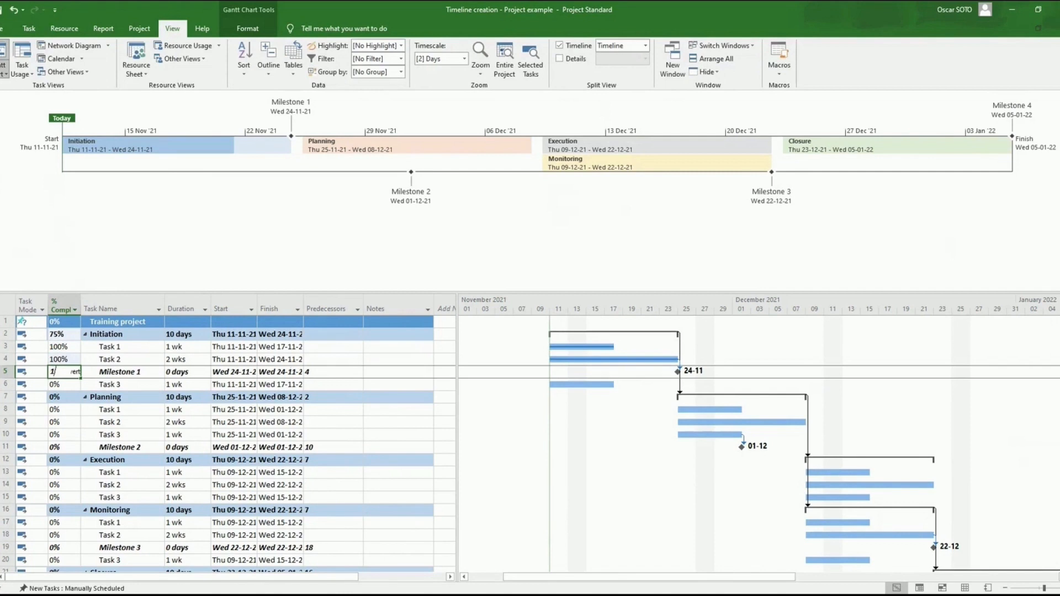
# Set the percent complete of Milestone 1 to 100% and dismiss the Planning Wizard tip
pyautogui.write('100')
pyautogui.press('Return')
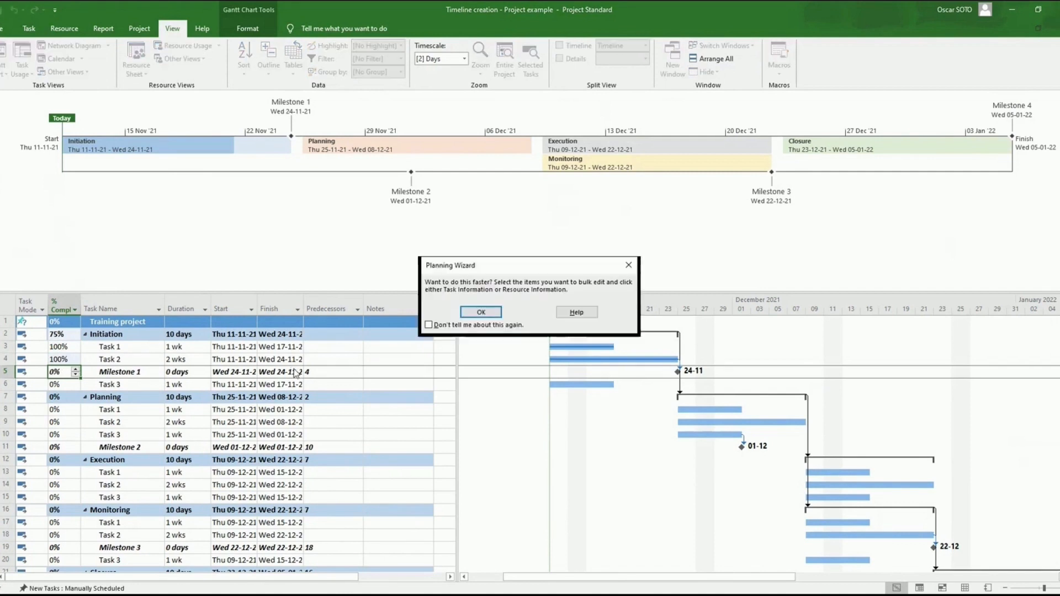
pyautogui.press('Return')
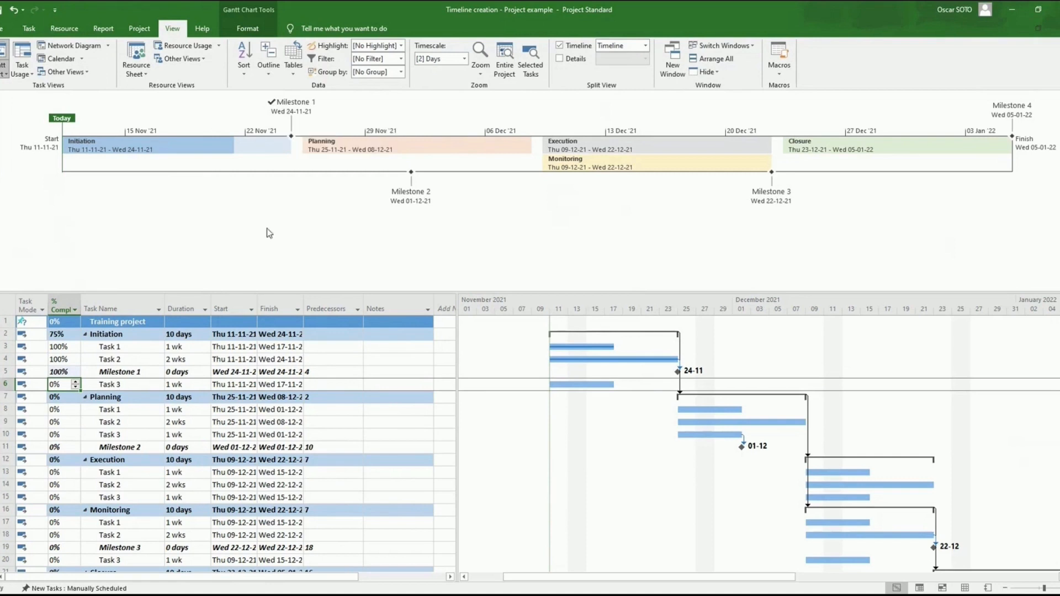
# Set the percent complete of Task 3 in the Initiation phase to 100%
pyautogui.click(62, 412)
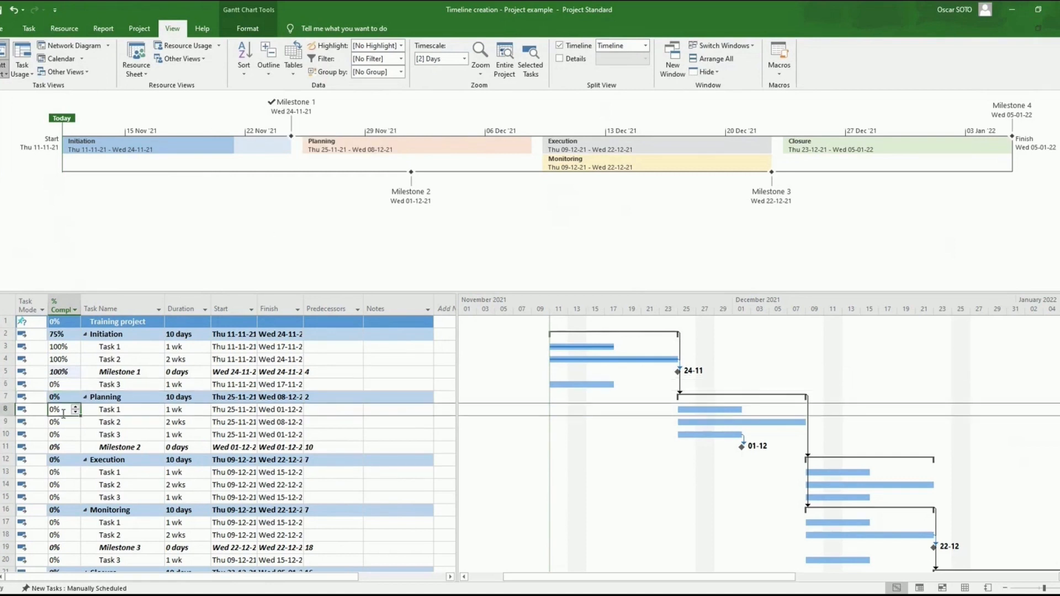
pyautogui.click(64, 385)
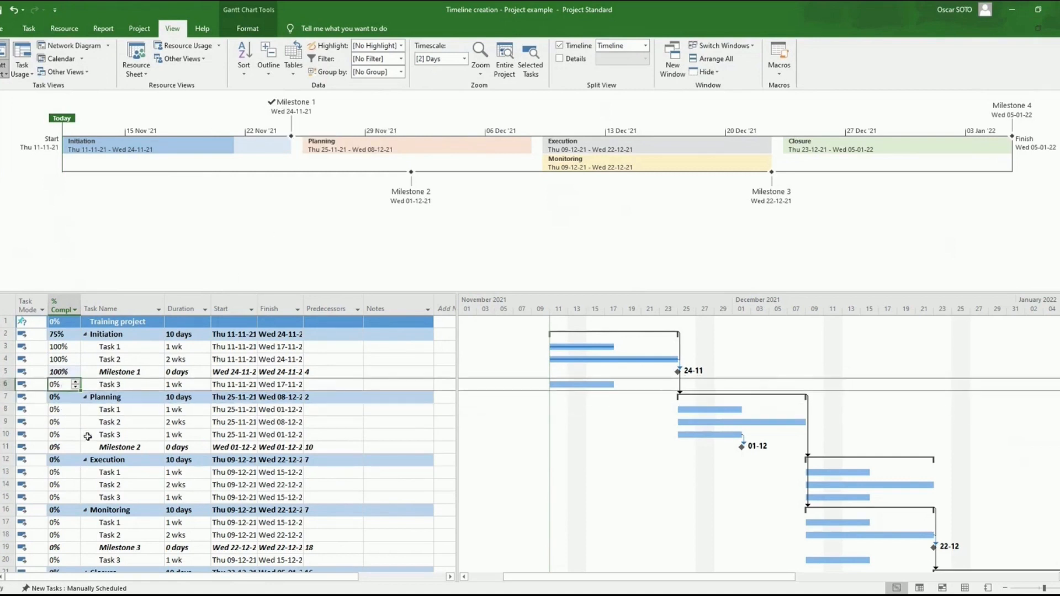
pyautogui.write('100')
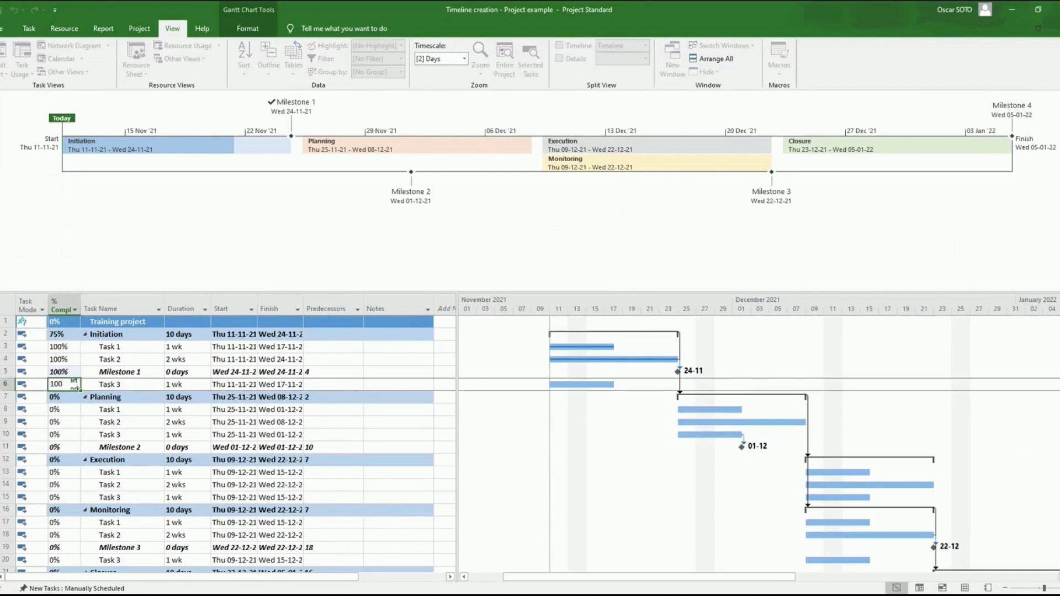
pyautogui.press('Return')
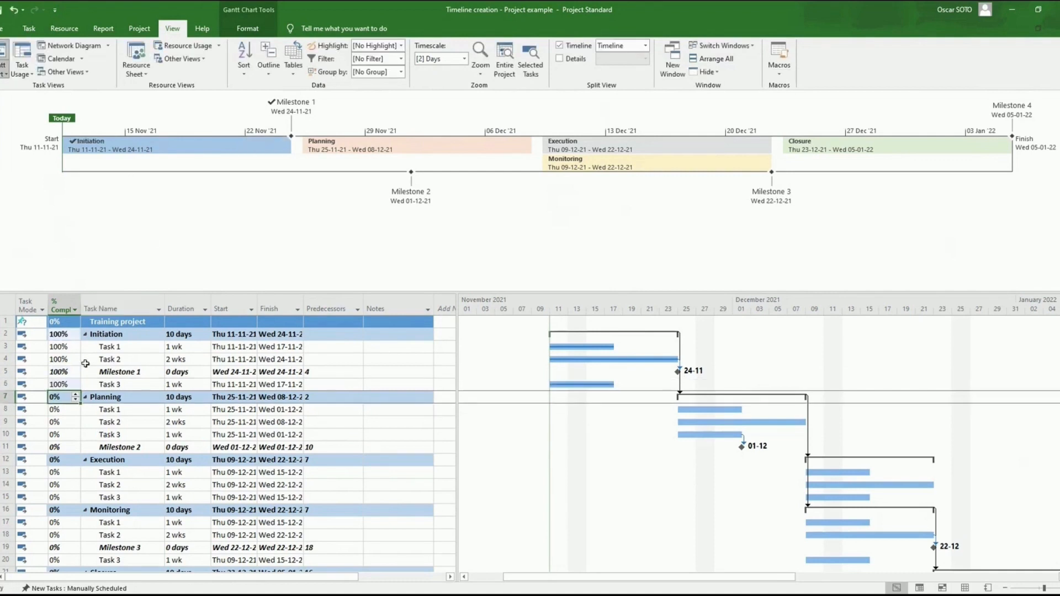
# Set the percent complete of Task 1 in the Planning phase to 100%
pyautogui.moveTo(401, 155)
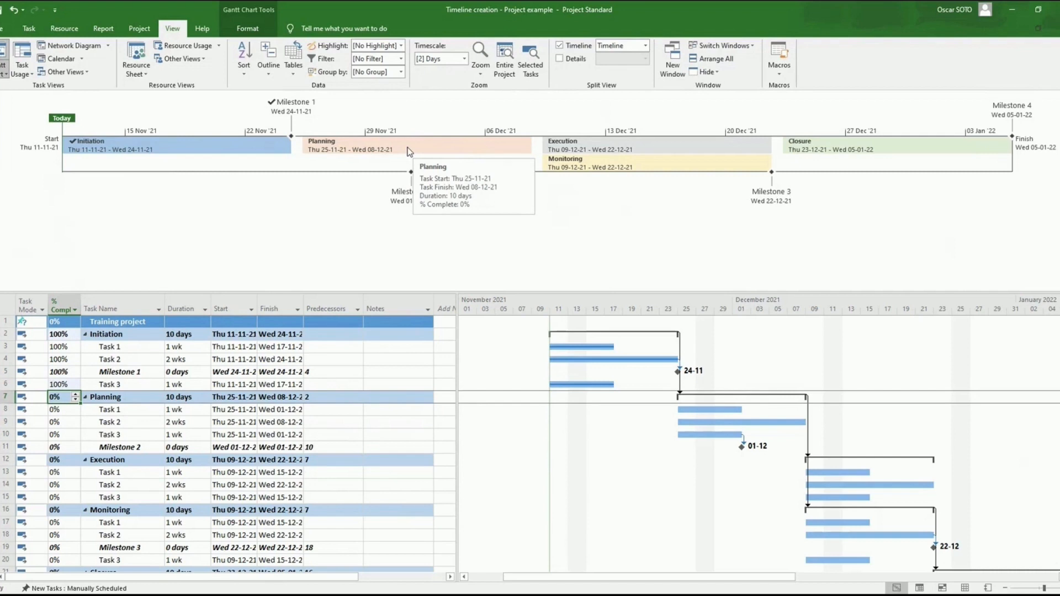
pyautogui.click(65, 409)
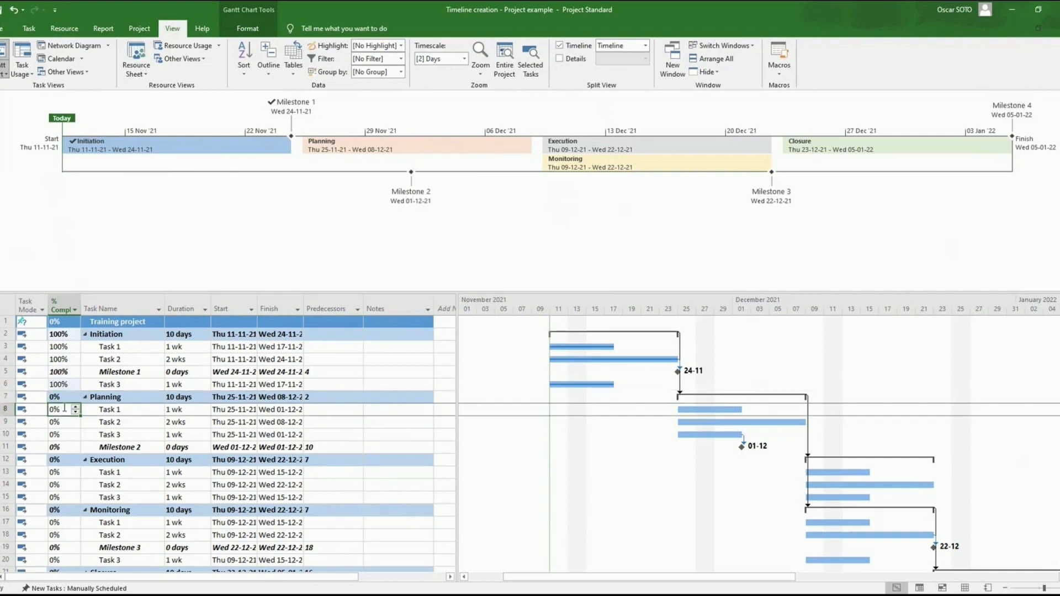
pyautogui.moveTo(440, 153)
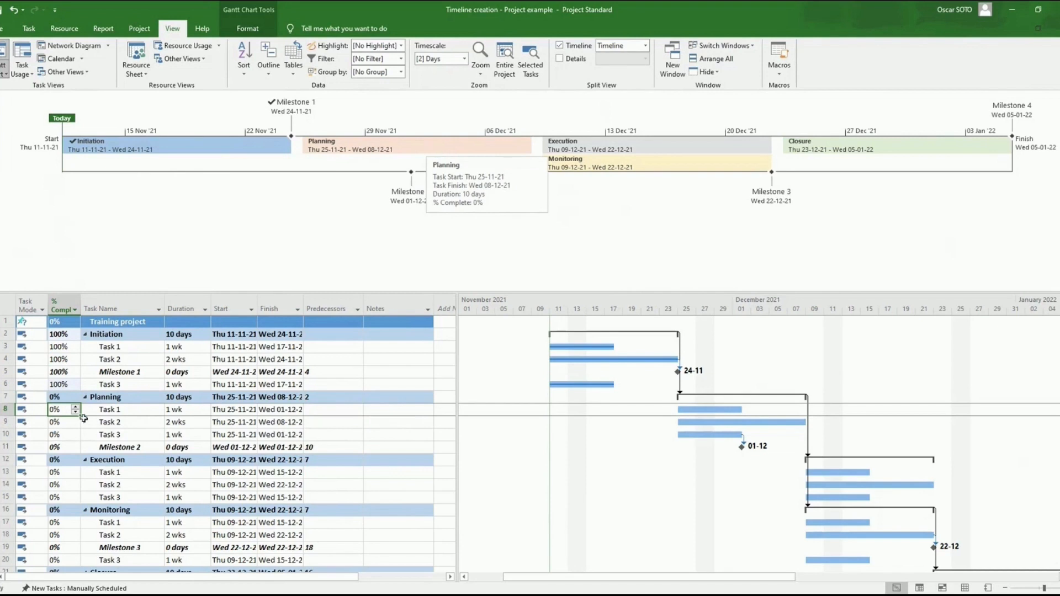
pyautogui.write('100')
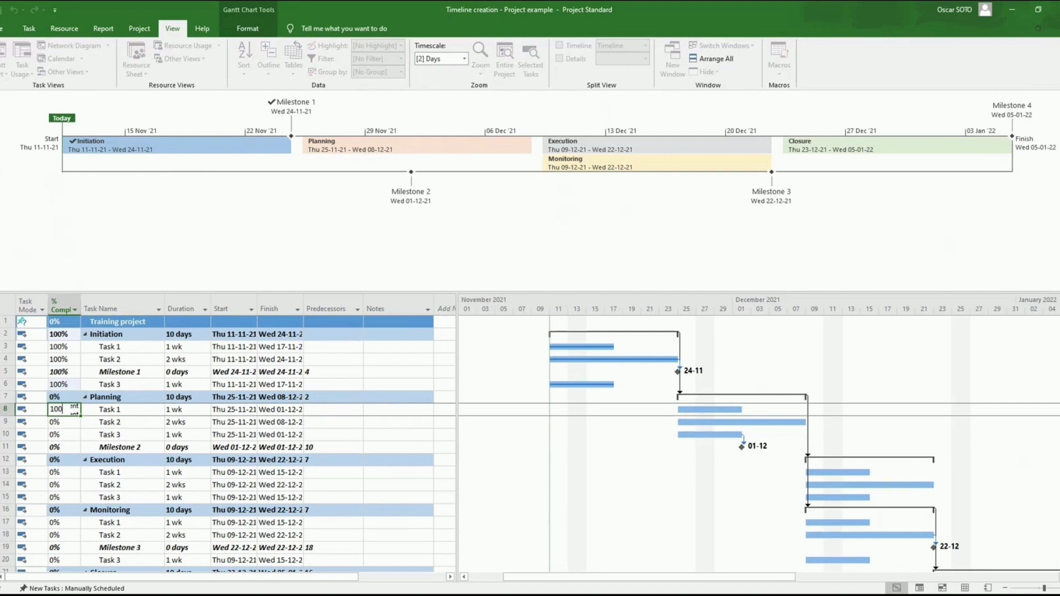
pyautogui.press('Return')
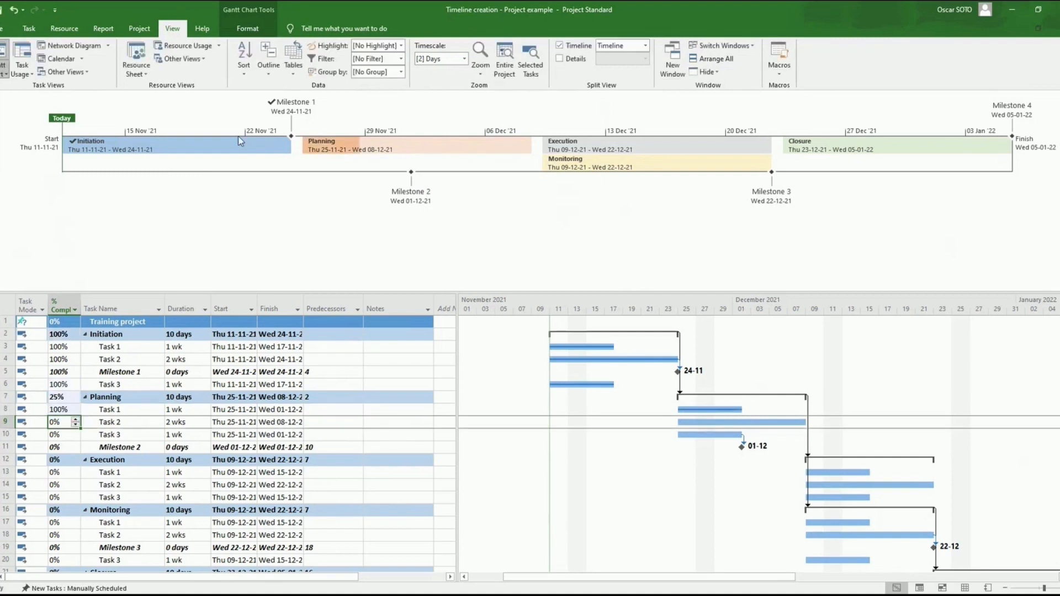
# Set the percent complete of Task 2, Task 3 and Milestone 2 in the Planning phase to 100%
pyautogui.moveTo(339, 145)
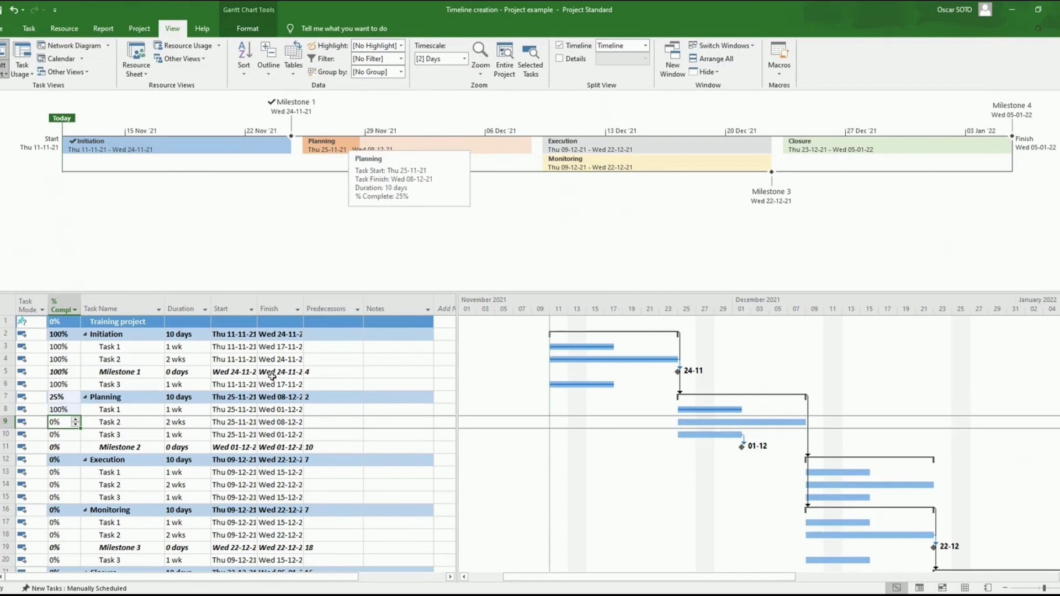
pyautogui.click(130, 436)
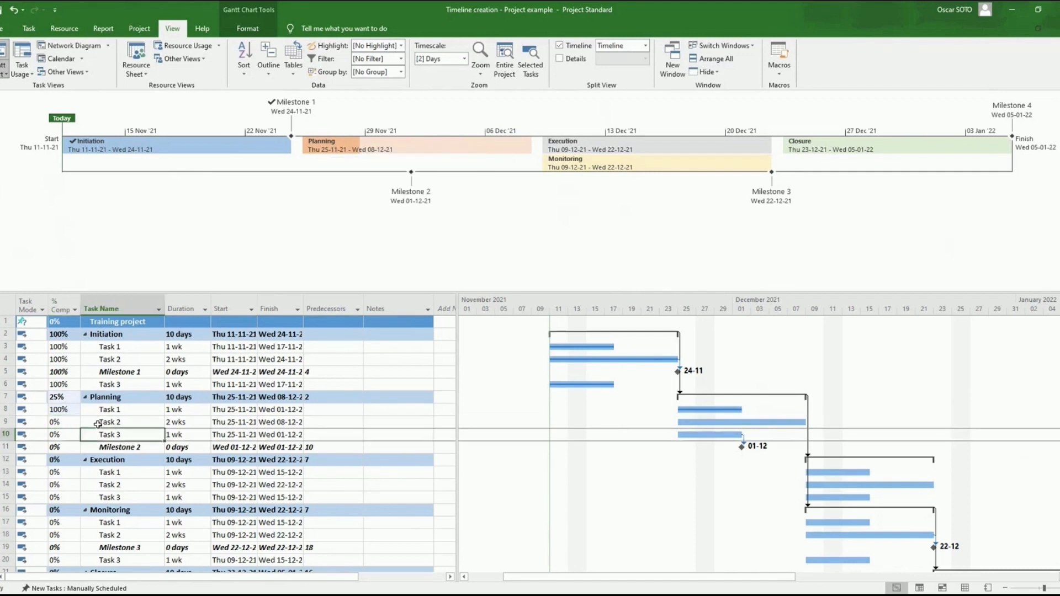
pyautogui.click(65, 421)
pyautogui.write('100')
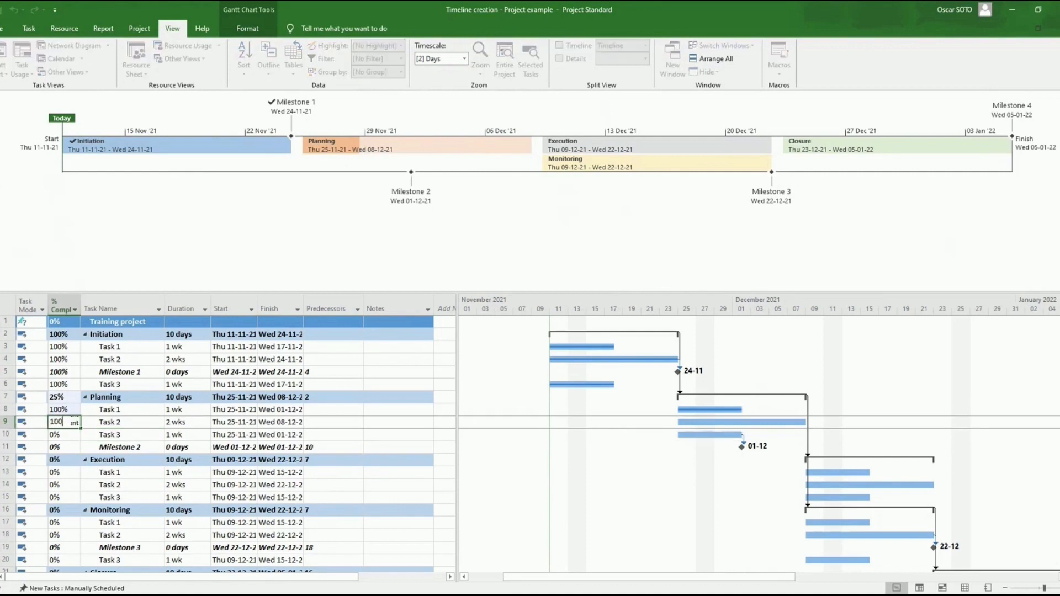
pyautogui.press('Return')
pyautogui.press('Return')
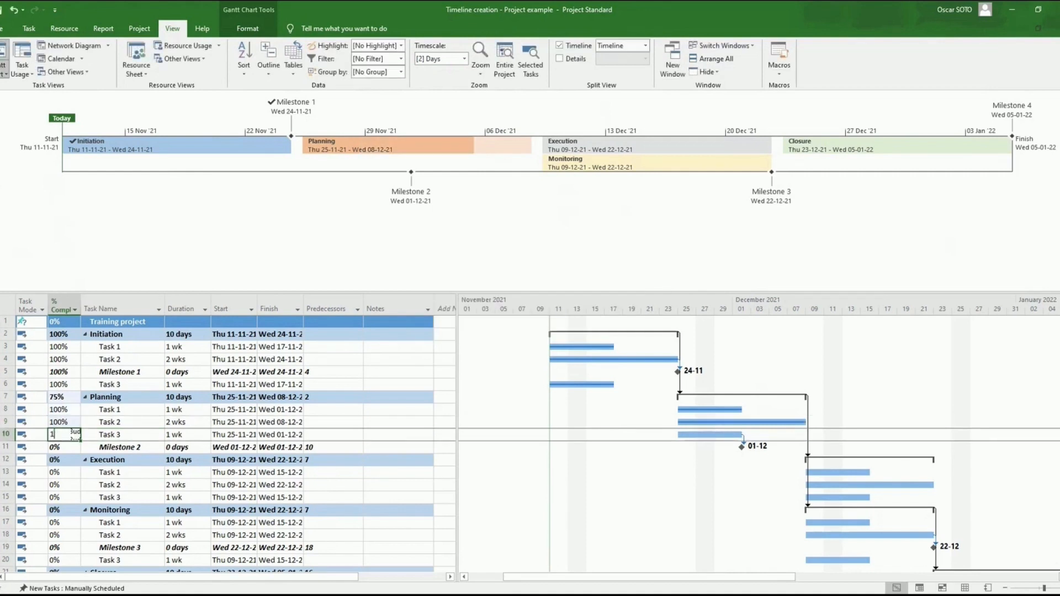
pyautogui.write('100')
pyautogui.press('Return')
pyautogui.write('100')
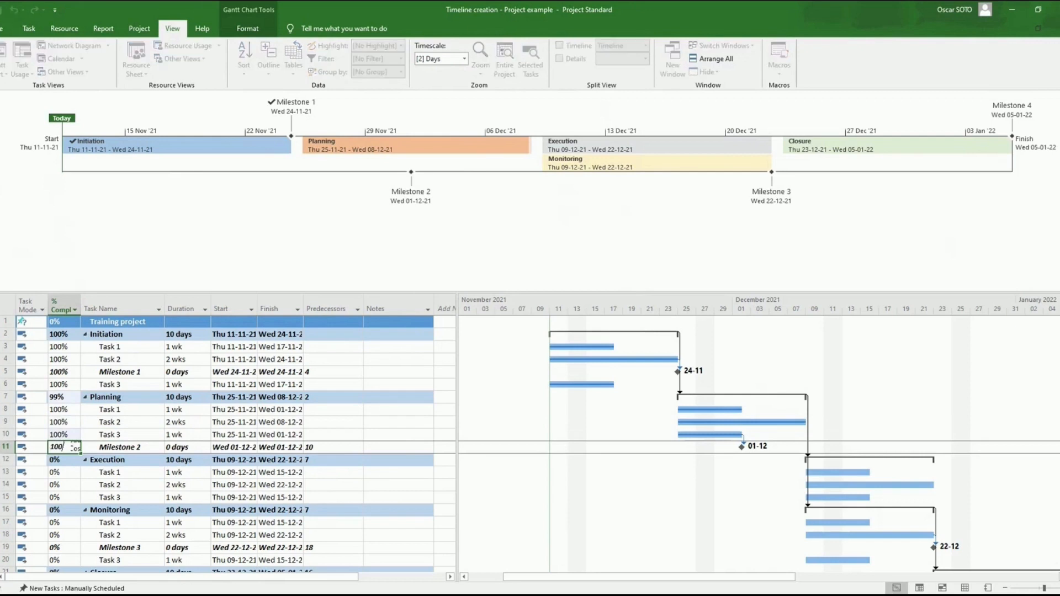
pyautogui.press('Return')
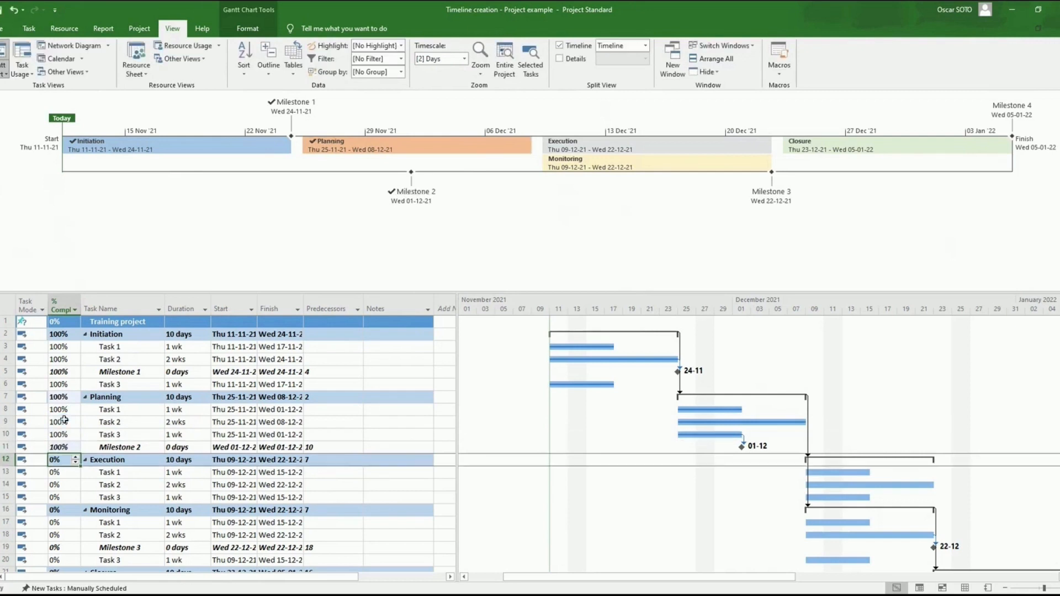
# Set the percent complete in the Execution phase to 100% for Task 1 and 50% for Task 2
pyautogui.click(67, 474)
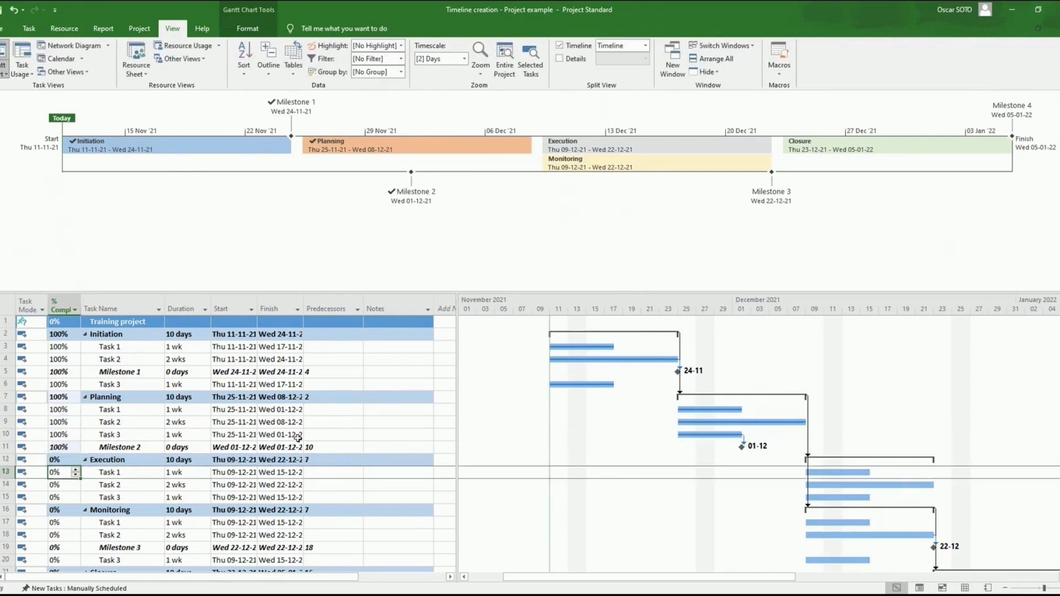
pyautogui.write('100')
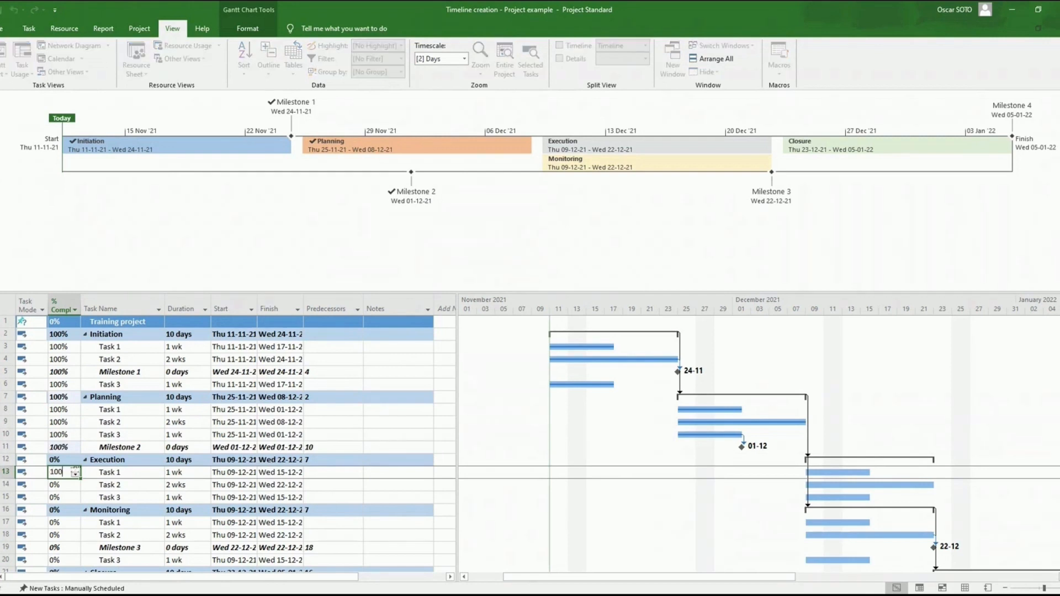
pyautogui.press('Return')
pyautogui.press('Return')
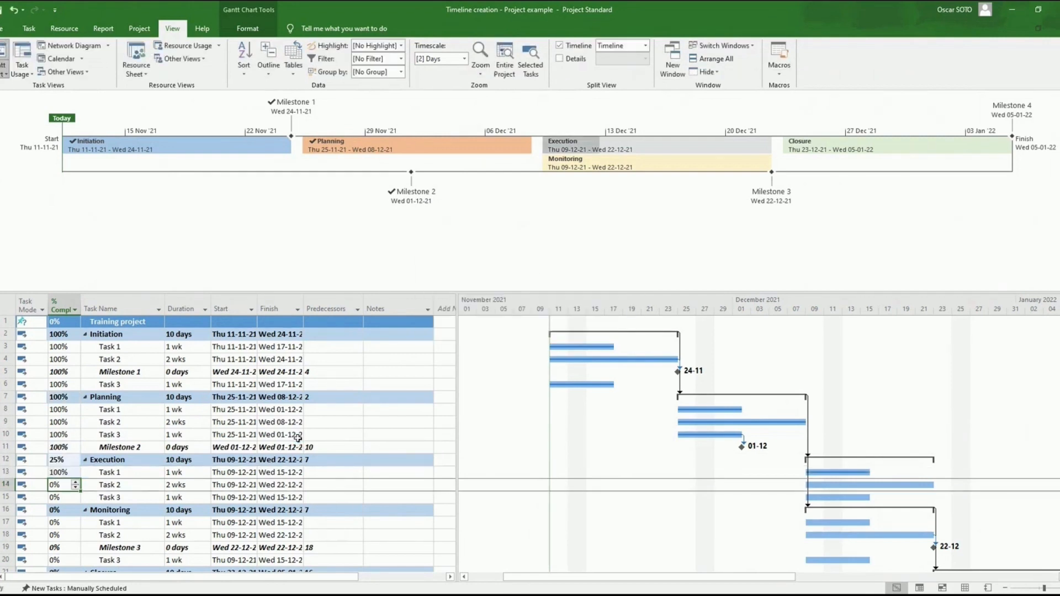
pyautogui.write('50')
pyautogui.press('Return')
# Set the percent complete in the Monitoring phase to 100% for Task 1 and 75% for Task 2
pyautogui.press('Return')
pyautogui.press('Return')
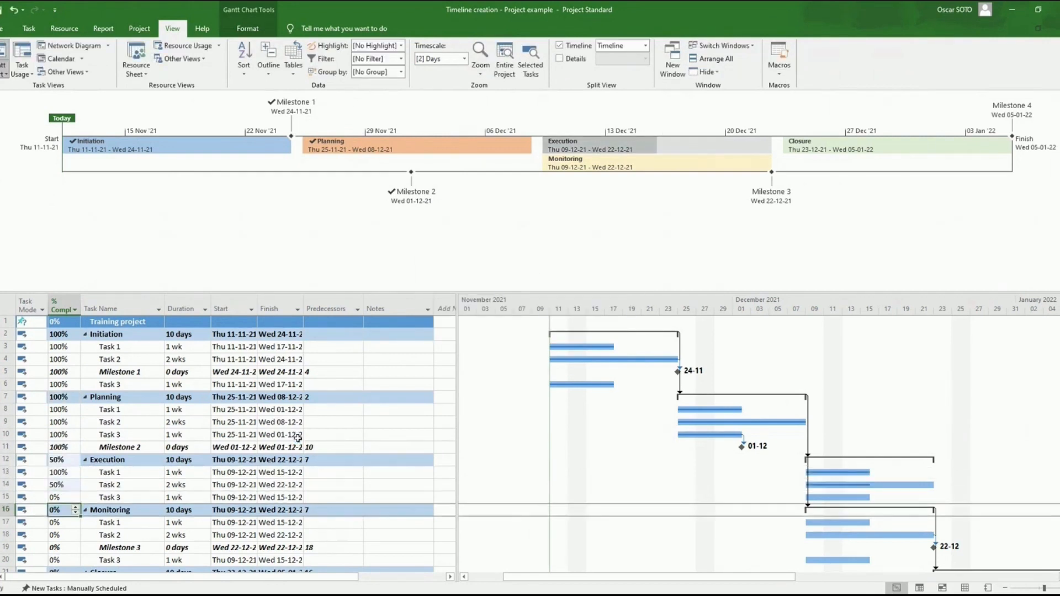
pyautogui.write('100')
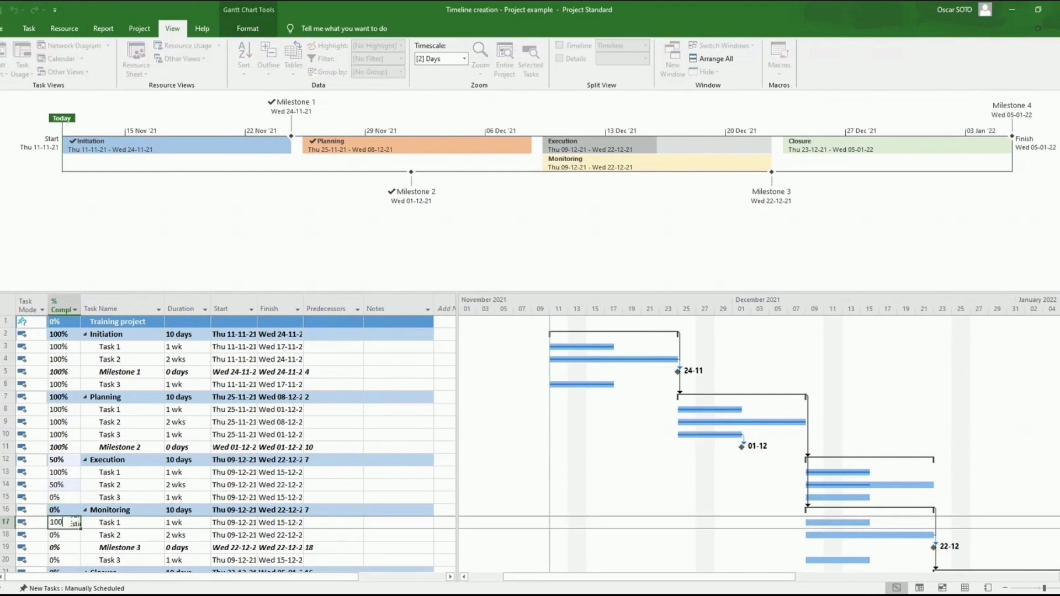
pyautogui.press('Return')
pyautogui.write('75')
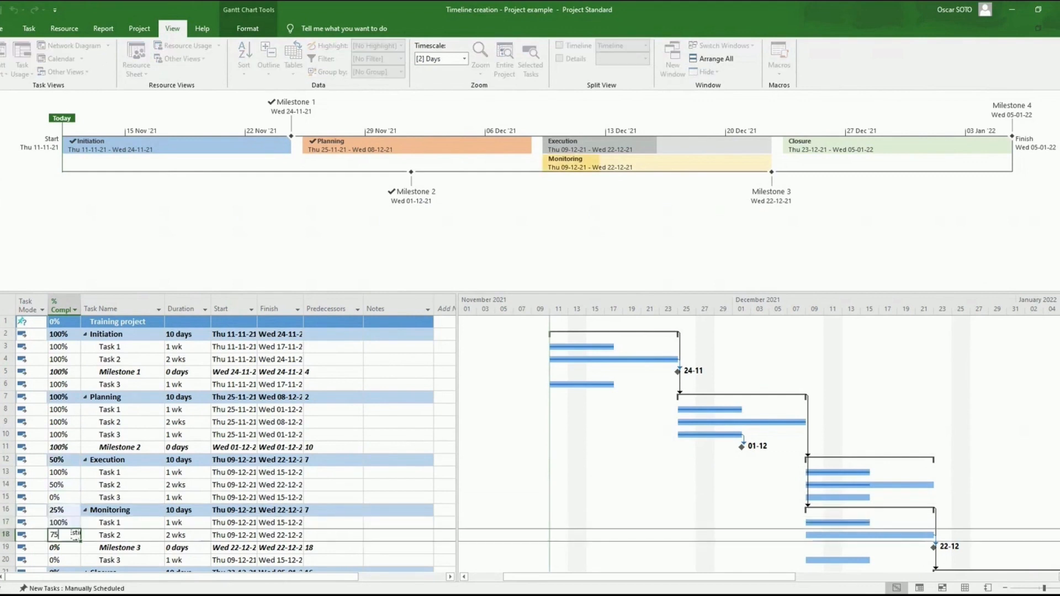
pyautogui.press('Return')
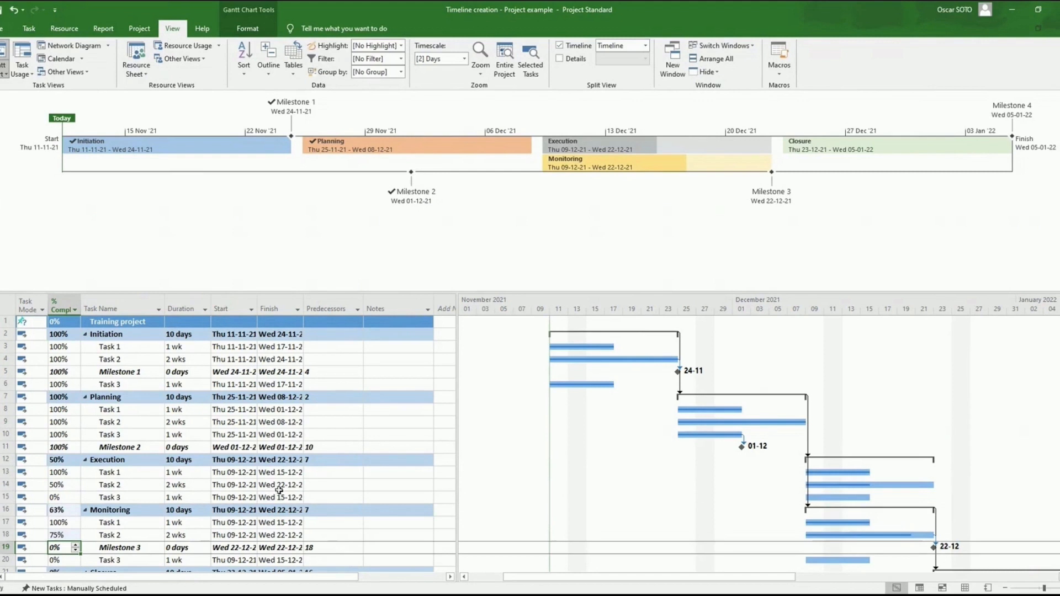
pyautogui.scroll(-2, 205, 436)
pyautogui.moveTo(111, 498); pyautogui.dragTo(119, 550)
pyautogui.click(132, 459)
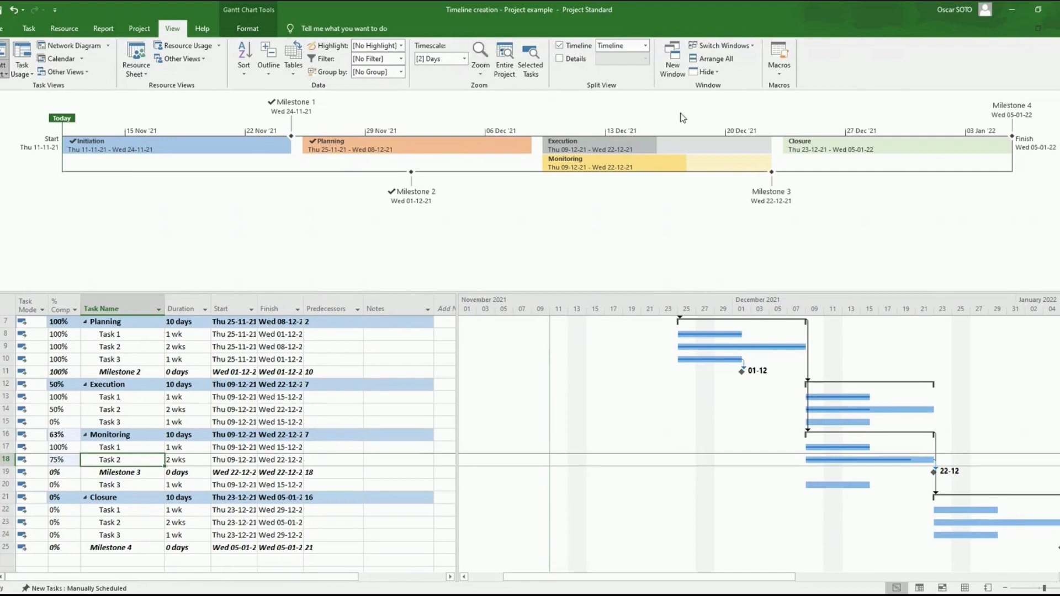
# Try out a second timeline bar below the existing one, and delete the empty bar again
pyautogui.moveTo(90, 153)
pyautogui.rightClick(217, 226)
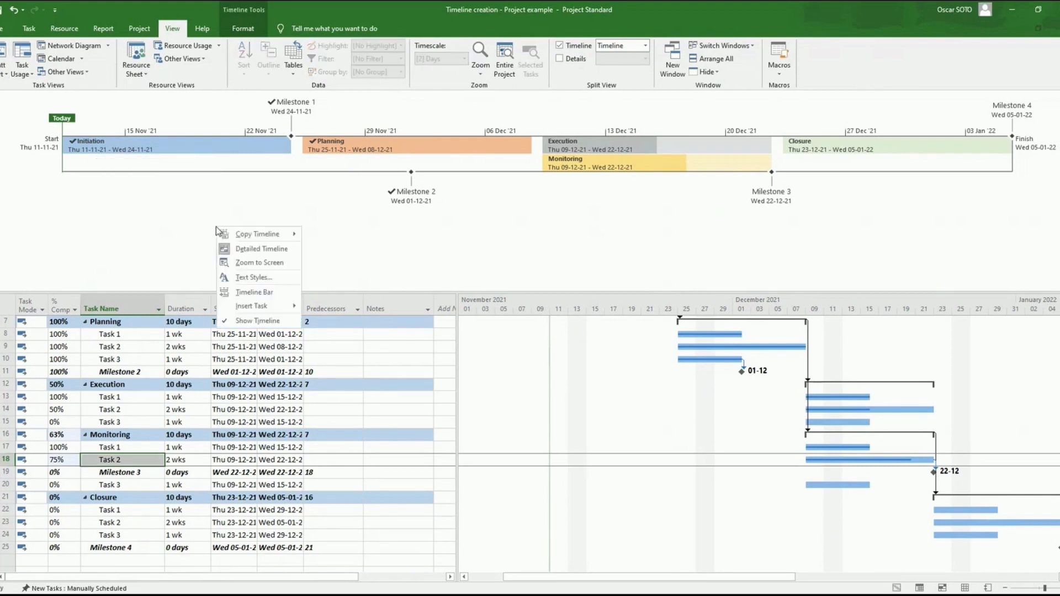
pyautogui.click(269, 293)
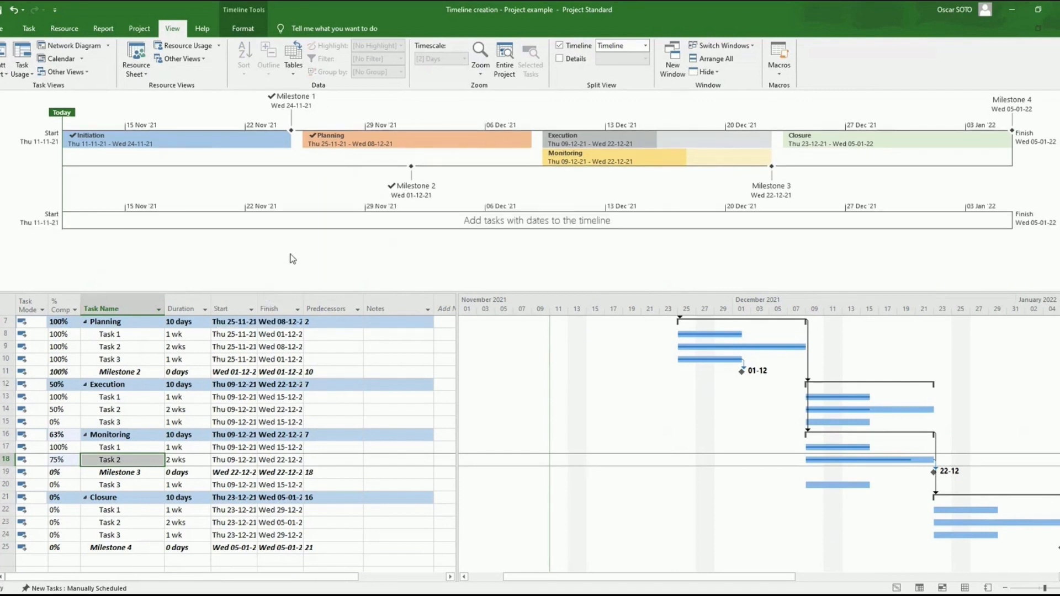
pyautogui.click(126, 458)
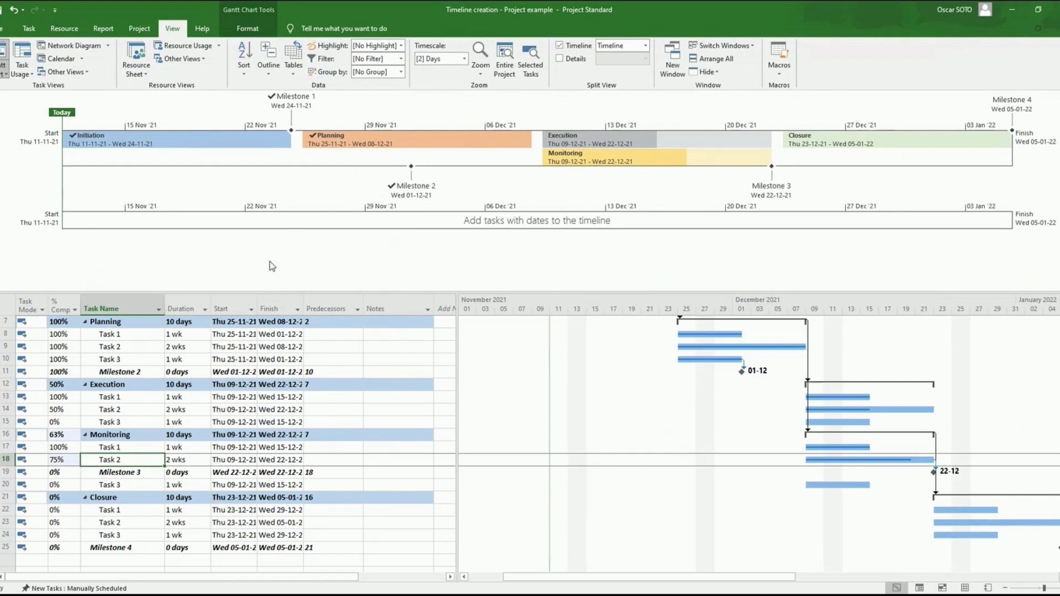
pyautogui.click(350, 222)
pyautogui.press('Delete')
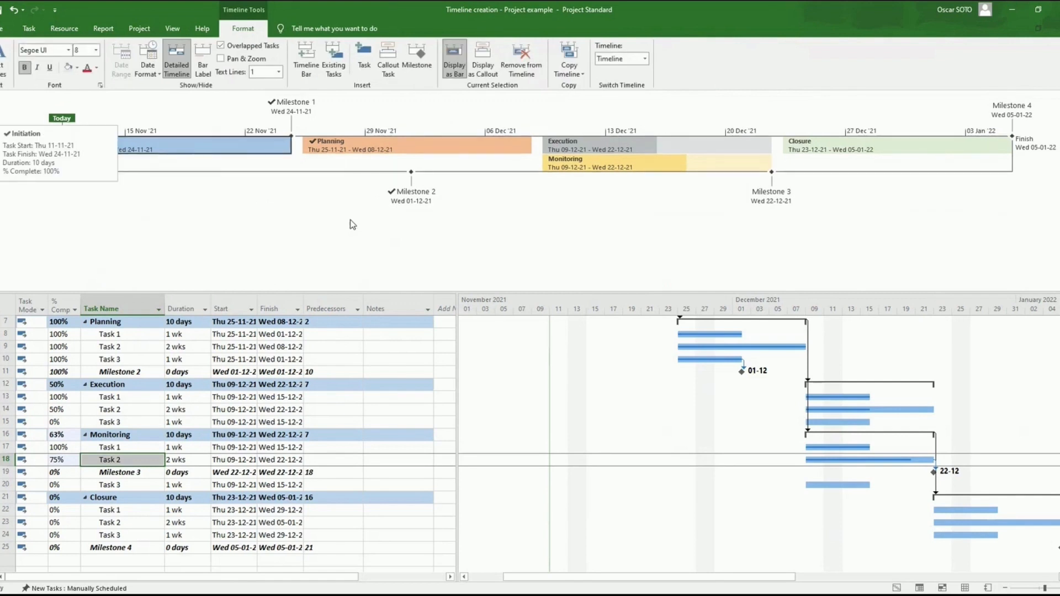
# Insert an empty second timeline bar below the existing one and enlarge the Gantt chart area beneath the timeline
pyautogui.click(214, 245)
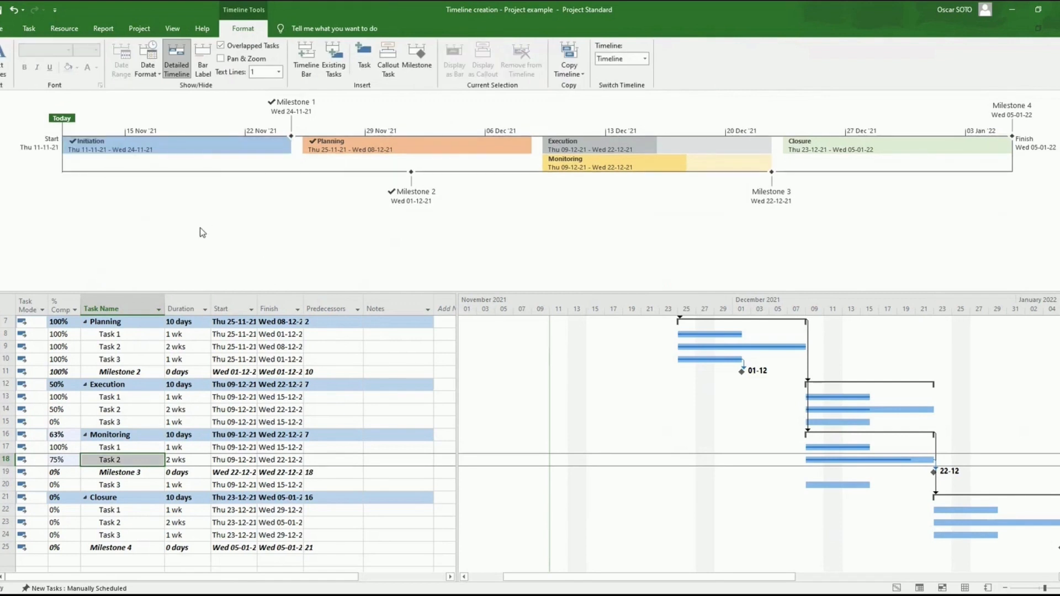
pyautogui.rightClick(199, 243)
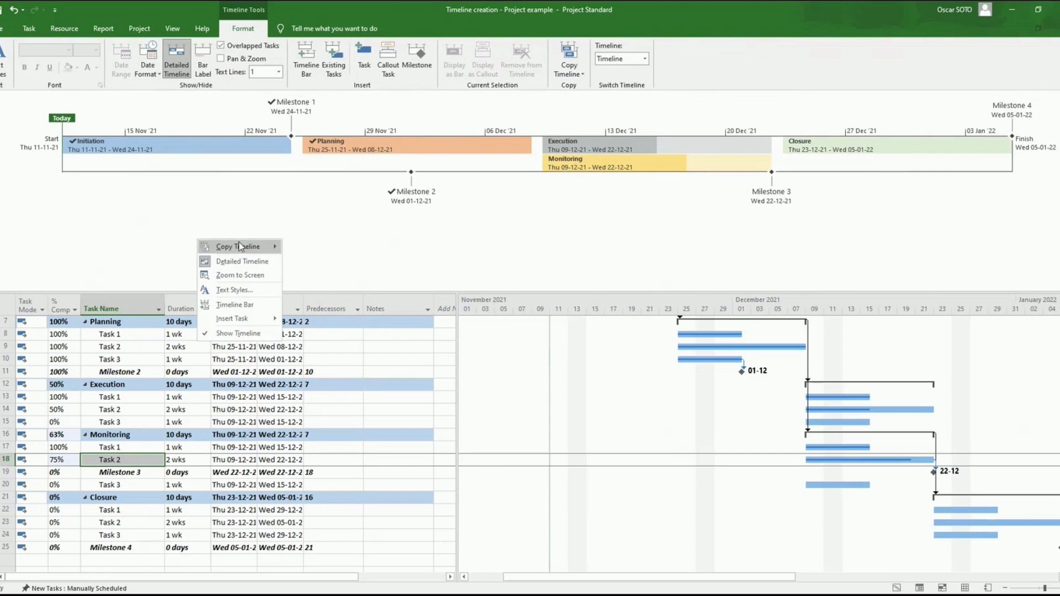
pyautogui.moveTo(254, 245)
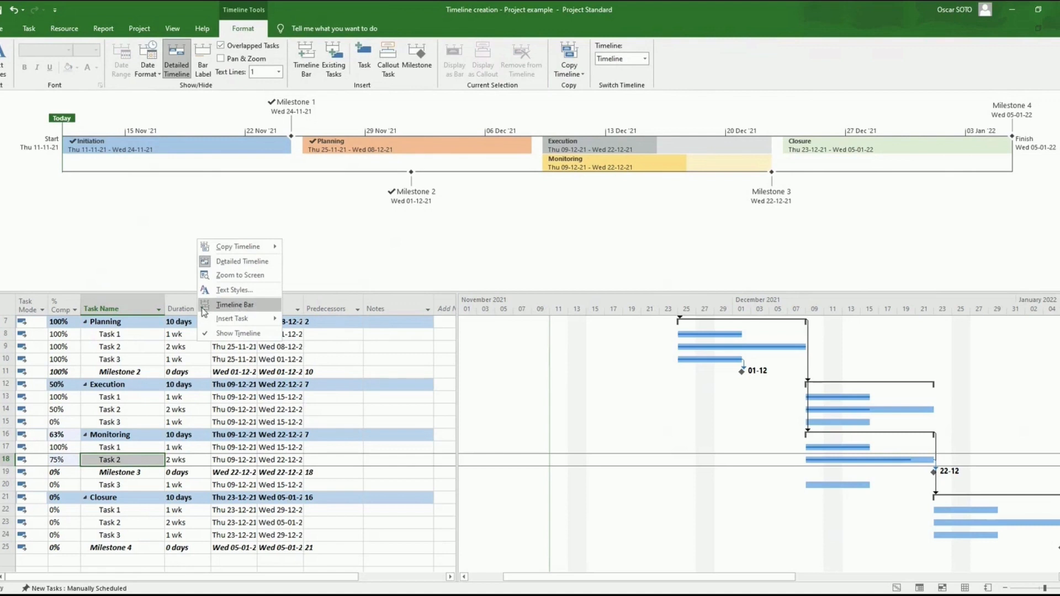
pyautogui.click(250, 306)
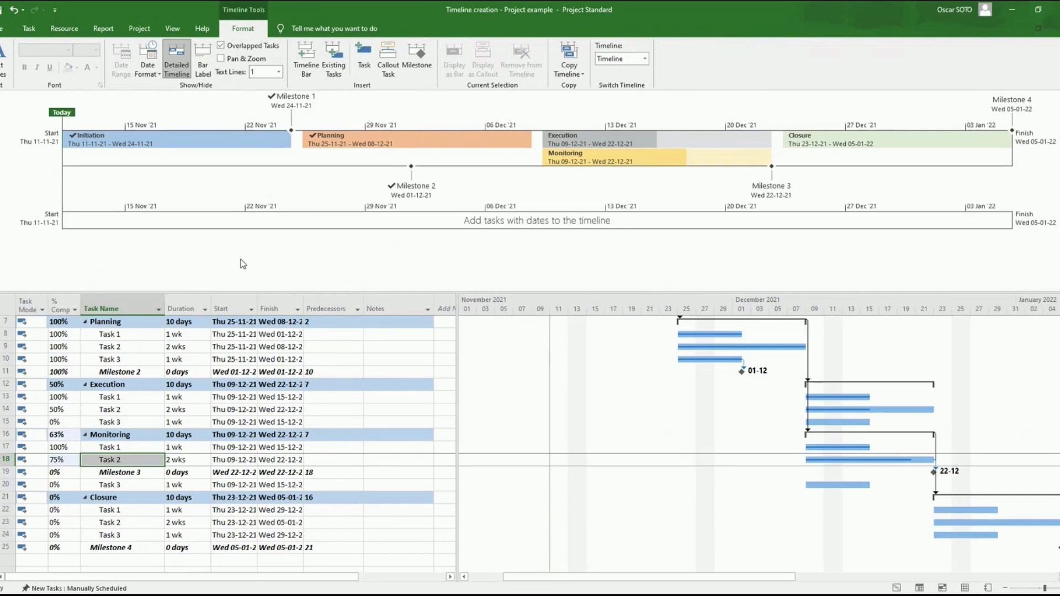
pyautogui.click(123, 410)
pyautogui.moveTo(193, 295); pyautogui.dragTo(195, 247)
# Add a task named Project 2 below Milestone 4 in the task list, leaving one blank row between them
pyautogui.click(116, 526)
pyautogui.scroll(3, 118, 508)
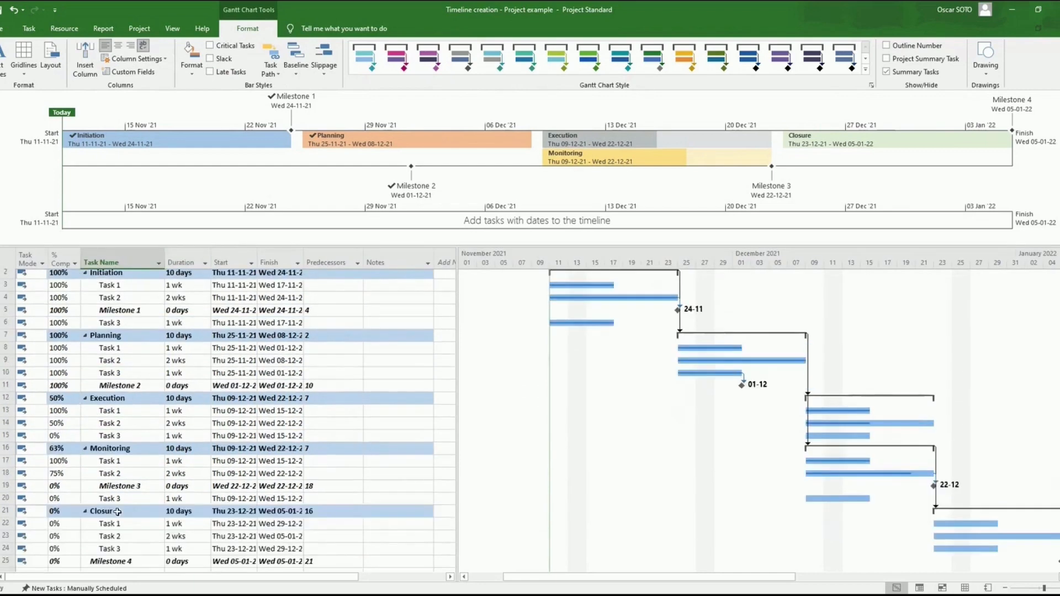
pyautogui.scroll(-5, 119, 507)
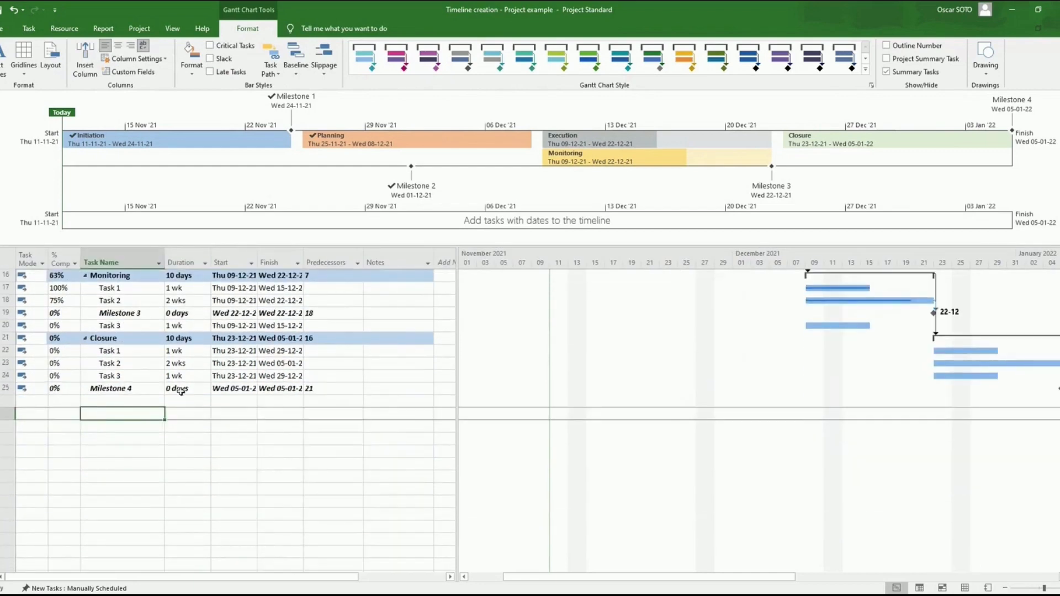
pyautogui.write('Projetc')
pyautogui.press('BackSpace')
pyautogui.press('BackSpace')
pyautogui.press('BackSpace')
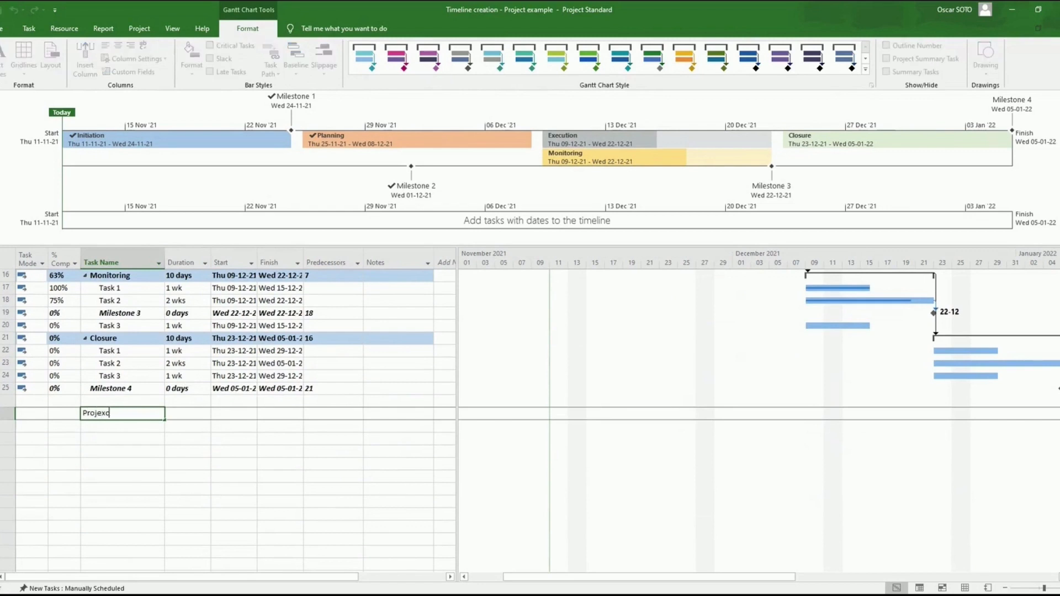
pyautogui.write('ct 2')
pyautogui.press('Return')
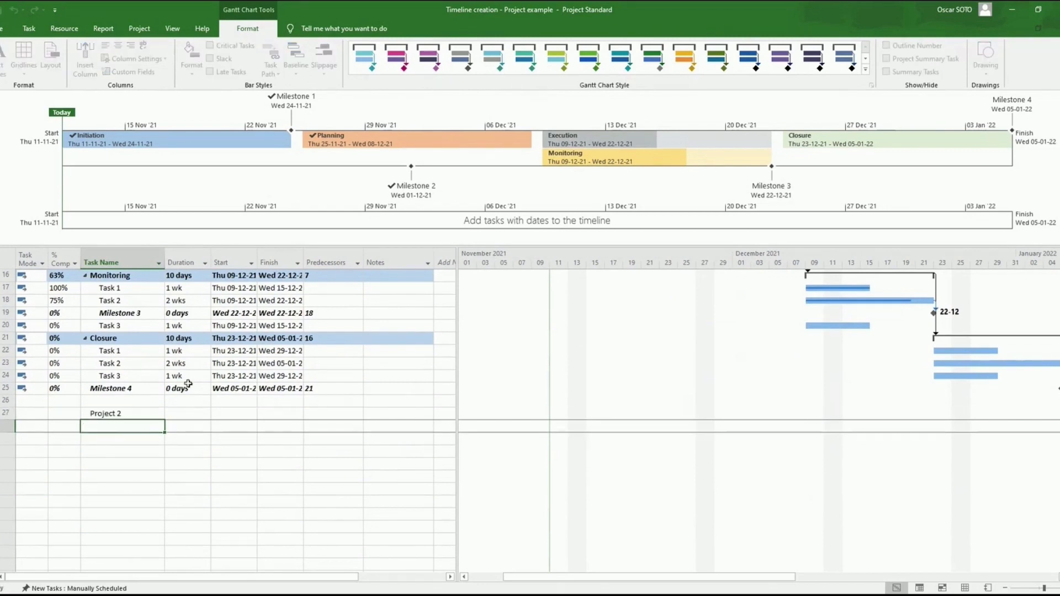
# Try to outdent the Project 2 task in the task list
pyautogui.click(113, 417)
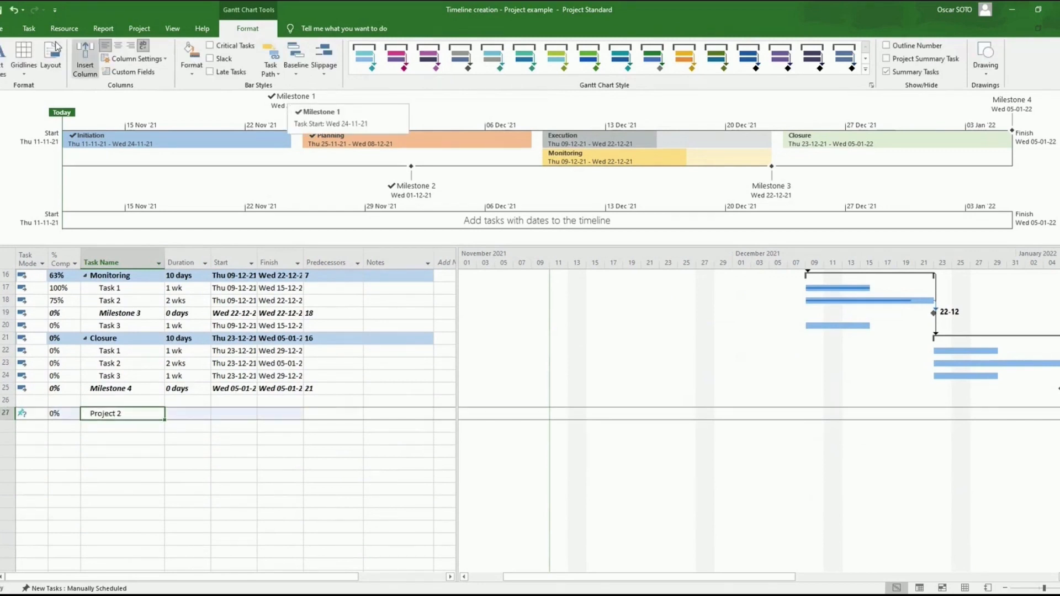
pyautogui.click(29, 28)
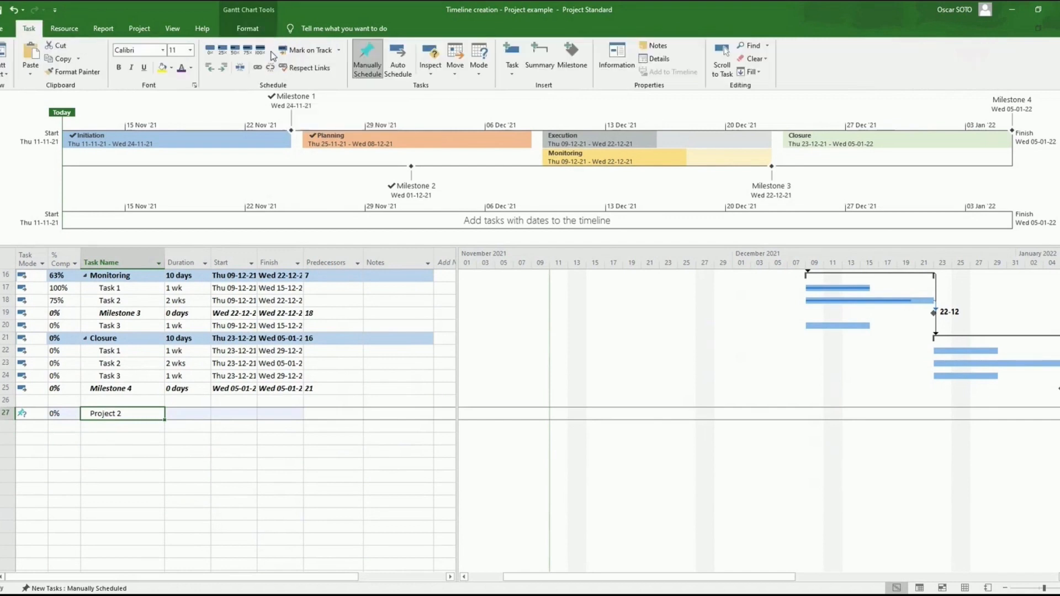
pyautogui.click(210, 67)
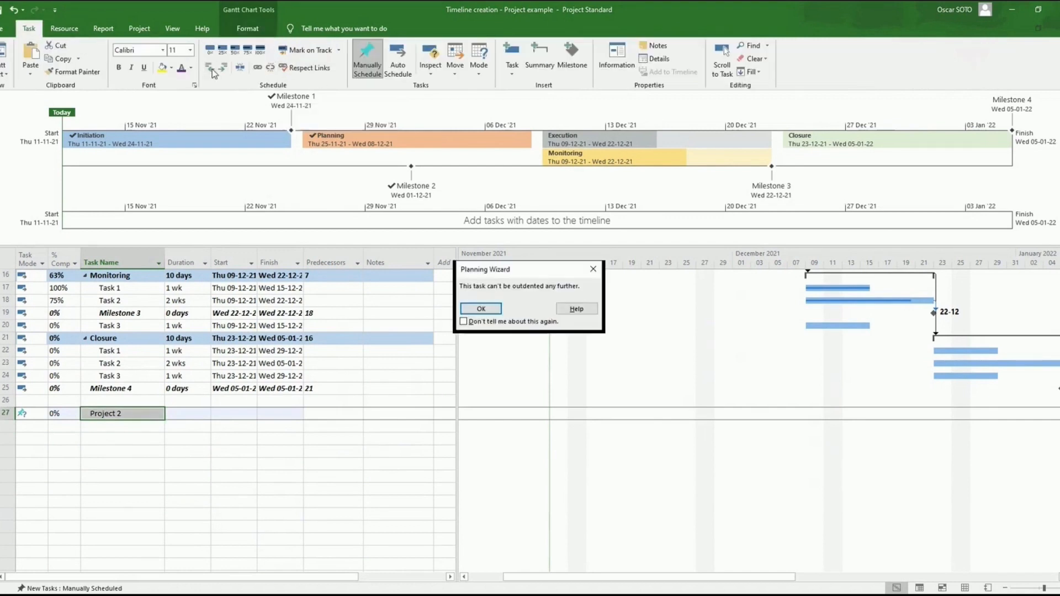
pyautogui.click(481, 309)
# Add four tasks directly below Project 2, named Phase 1, Task 1, Phase 2 and Task 2
pyautogui.click(134, 438)
pyautogui.click(127, 426)
pyautogui.write('P')
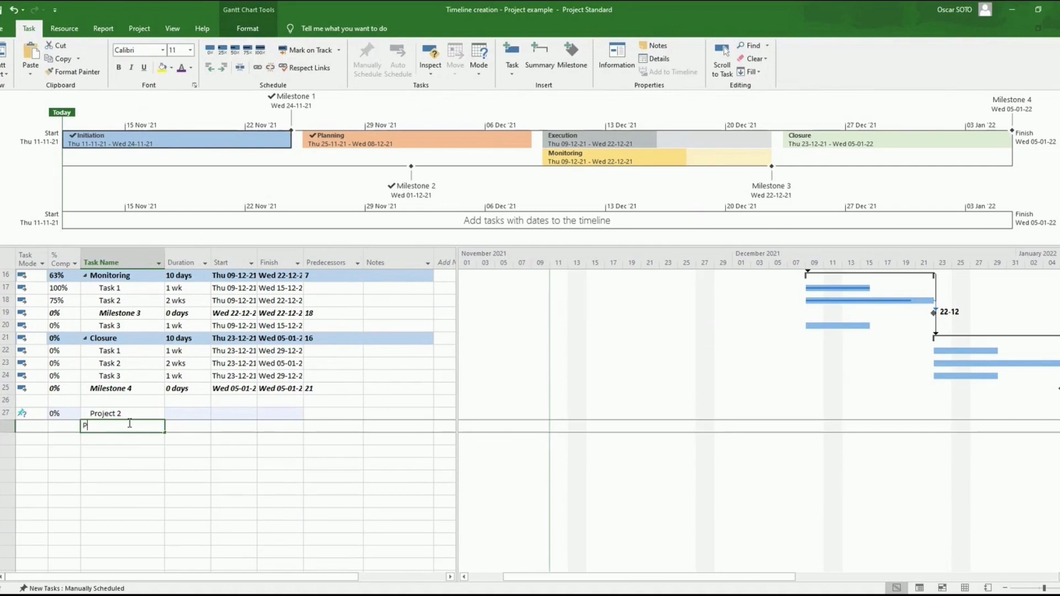
pyautogui.write('hase 1')
pyautogui.press('Return')
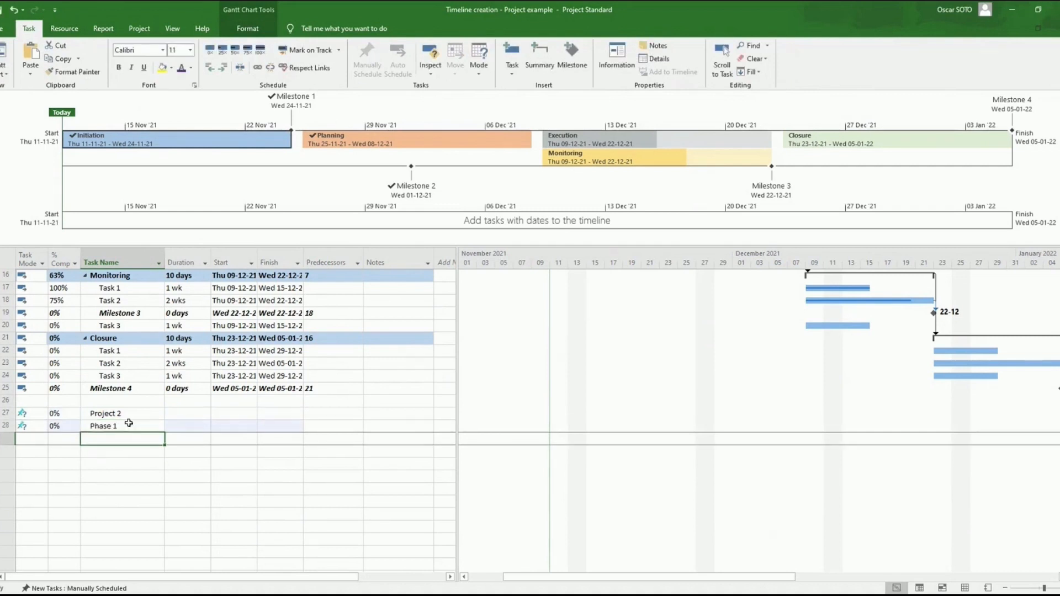
pyautogui.write('Task 1')
pyautogui.press('Return')
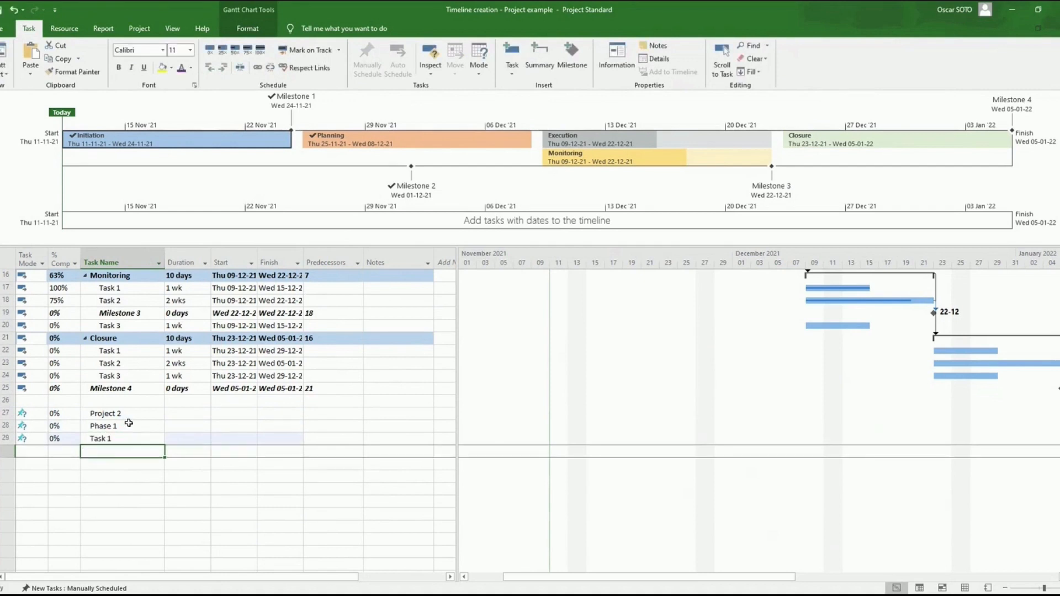
pyautogui.write('Phase 2')
pyautogui.press('Return')
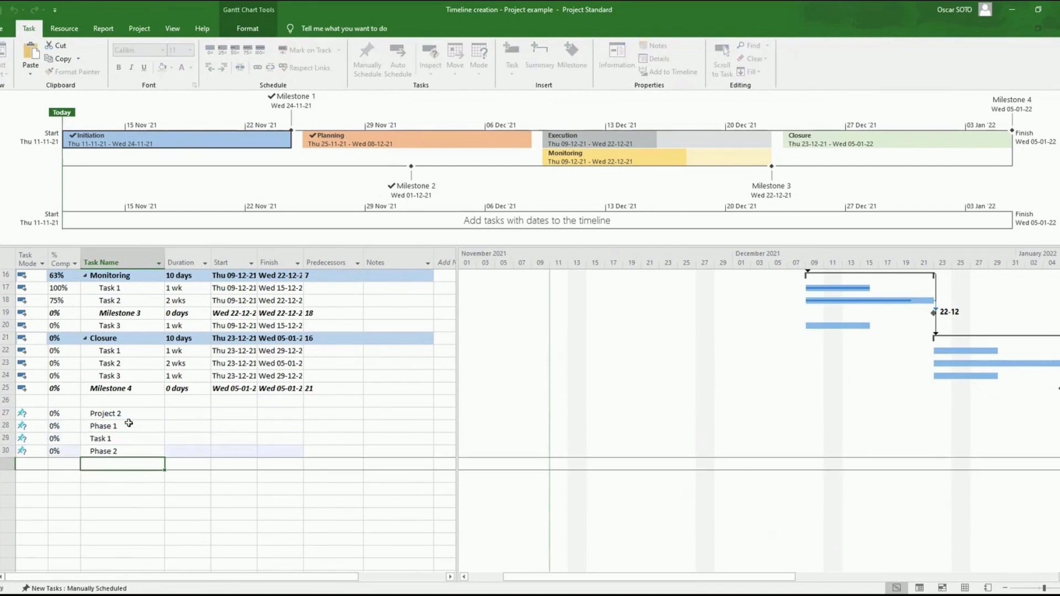
pyautogui.write('Task 2')
pyautogui.press('Return')
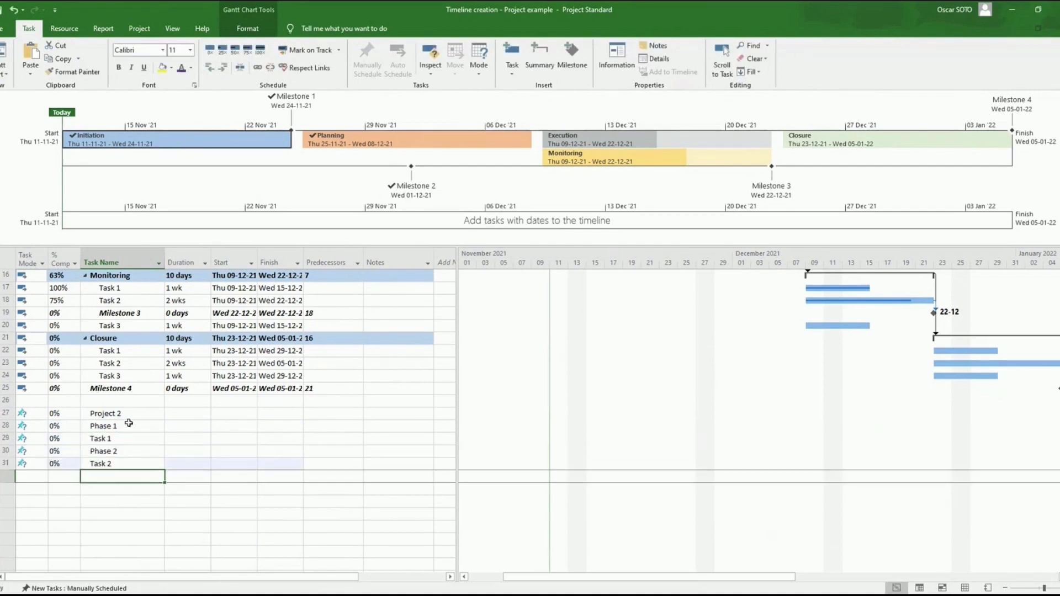
# Indent the four new tasks under Project 2, with Task 1 as a subtask of Phase 1 and Task 2 of Phase 2
pyautogui.moveTo(129, 426); pyautogui.dragTo(138, 464)
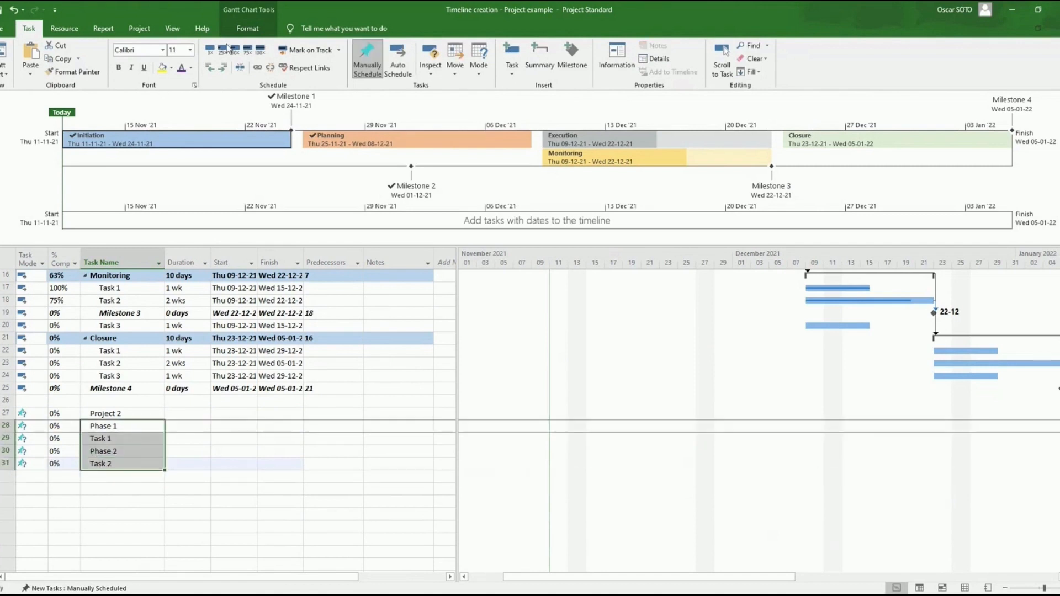
pyautogui.click(222, 67)
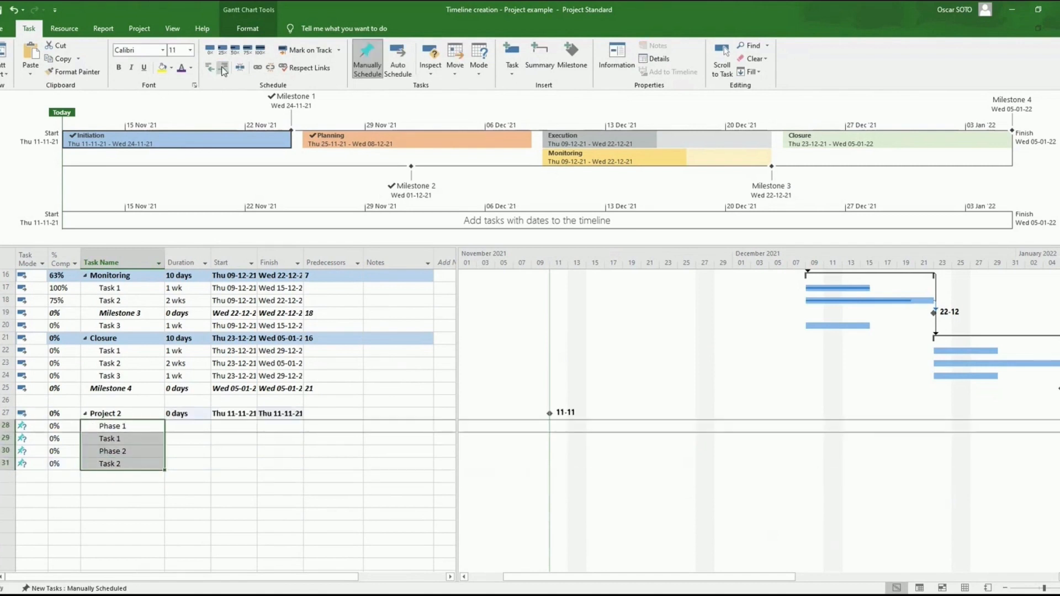
pyautogui.click(124, 440)
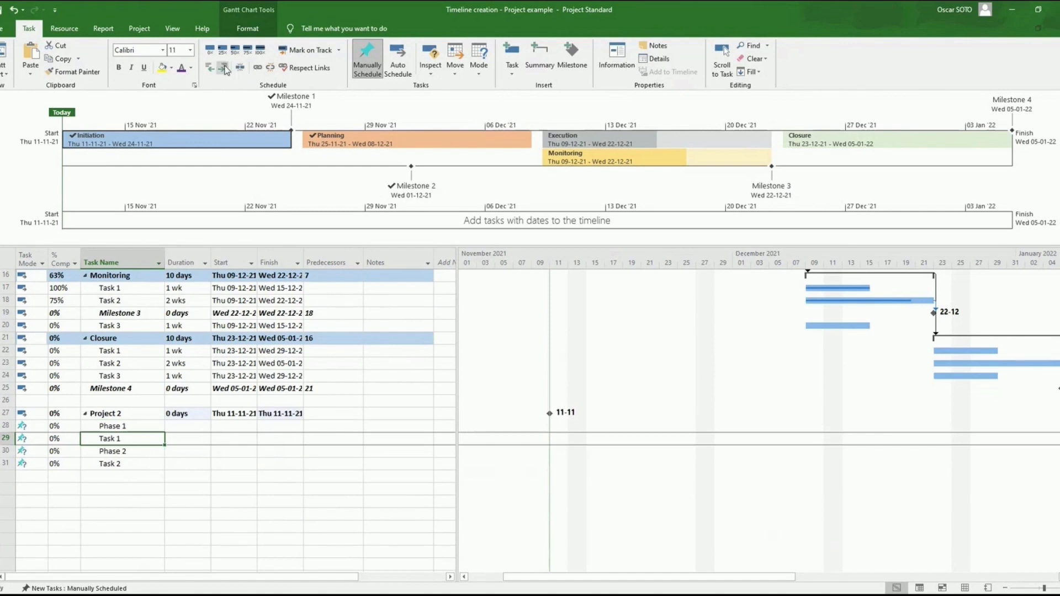
pyautogui.click(225, 69)
pyautogui.click(121, 463)
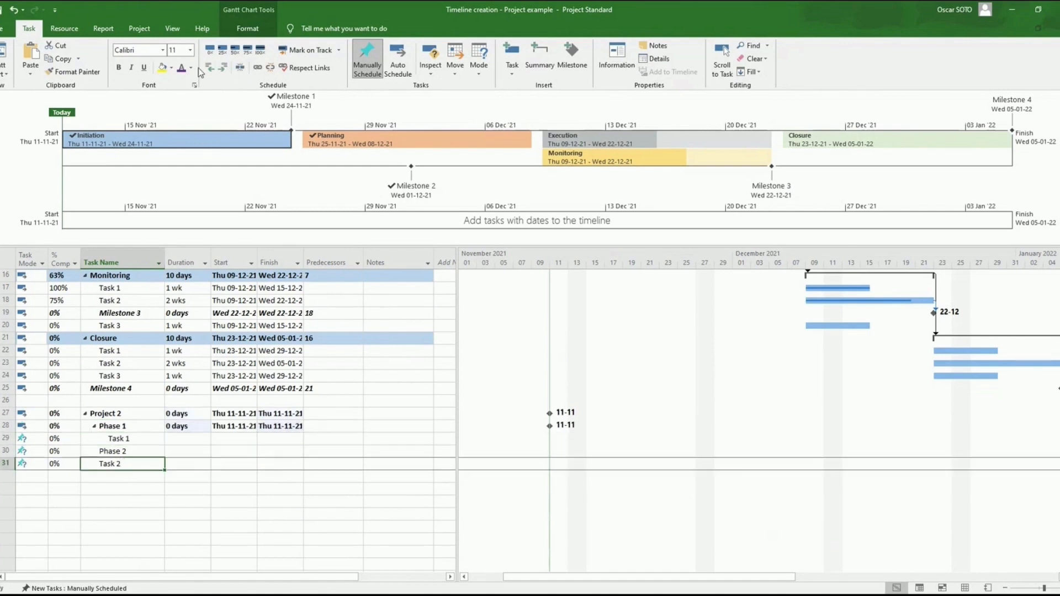
pyautogui.click(223, 67)
pyautogui.click(196, 516)
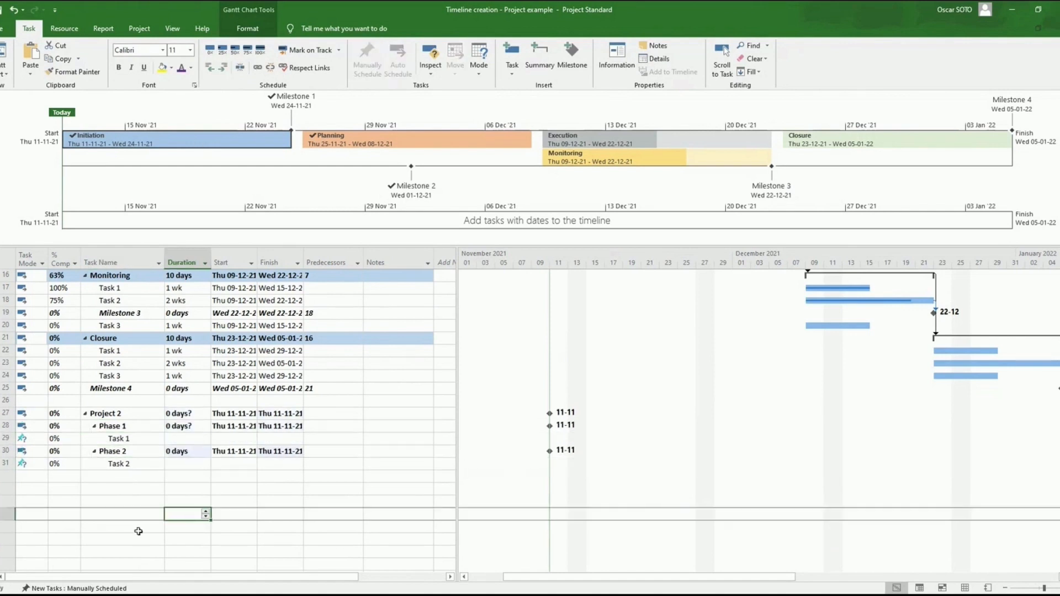
# Set the durations in Project 2 to 1 week for Task 1 and 2 weeks for Task 2
pyautogui.click(188, 439)
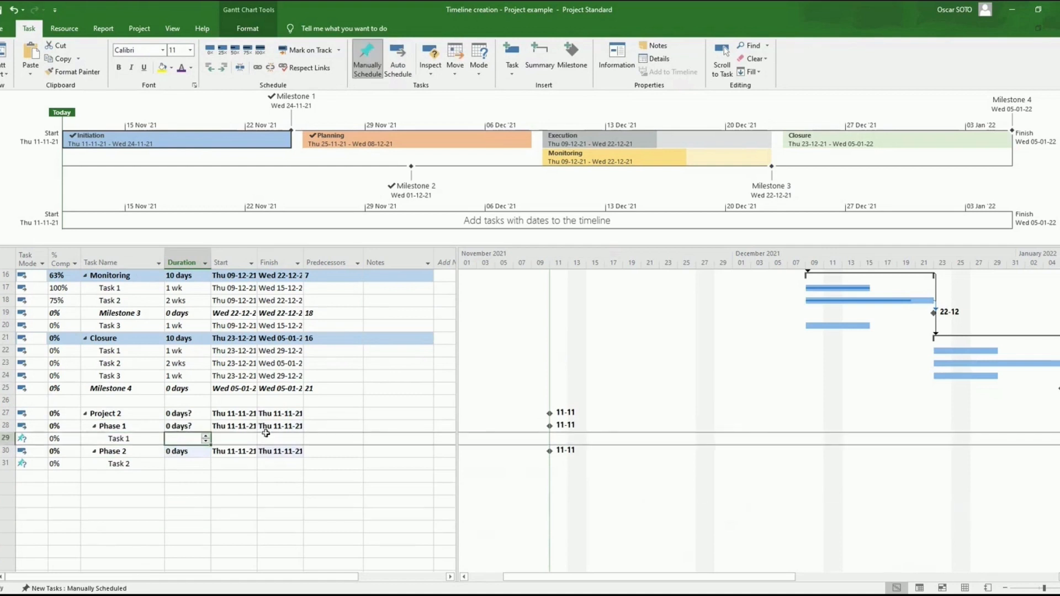
pyautogui.write('1w')
pyautogui.press('Return')
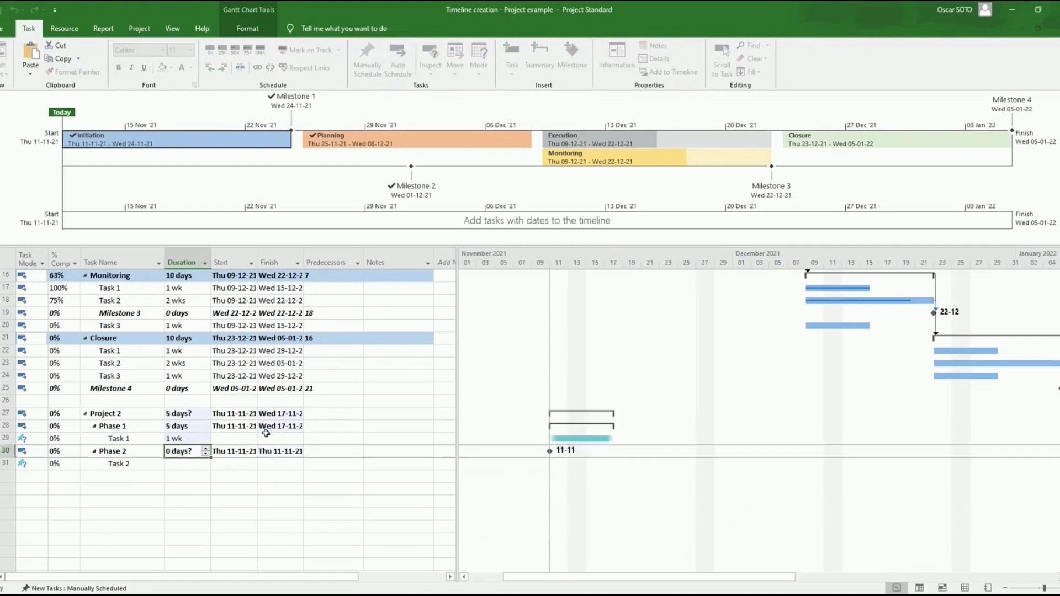
pyautogui.press('Return')
pyautogui.write('2 w')
pyautogui.press('Return')
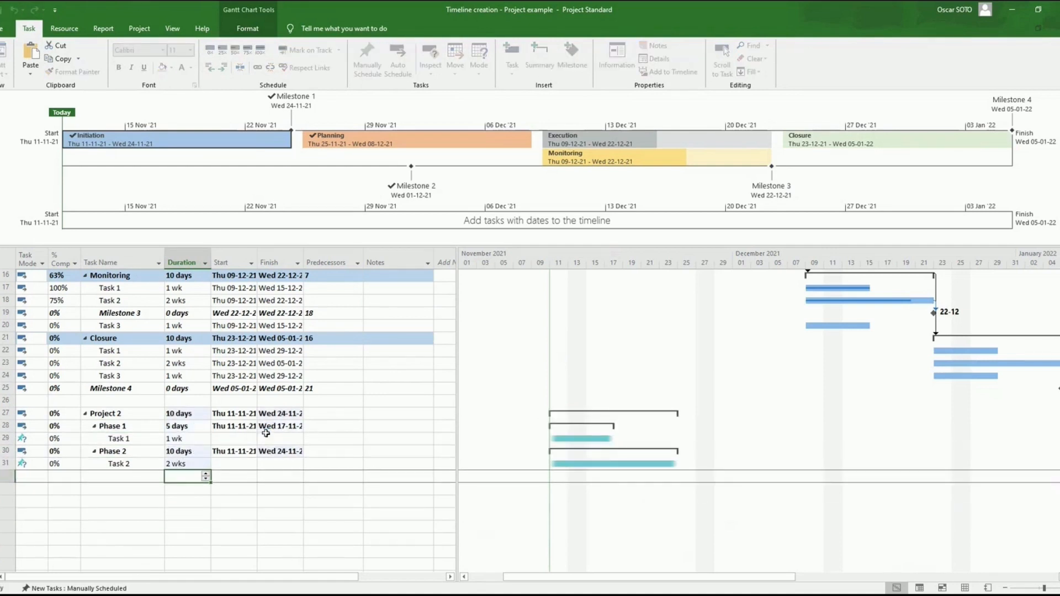
pyautogui.click(125, 429)
pyautogui.click(247, 512)
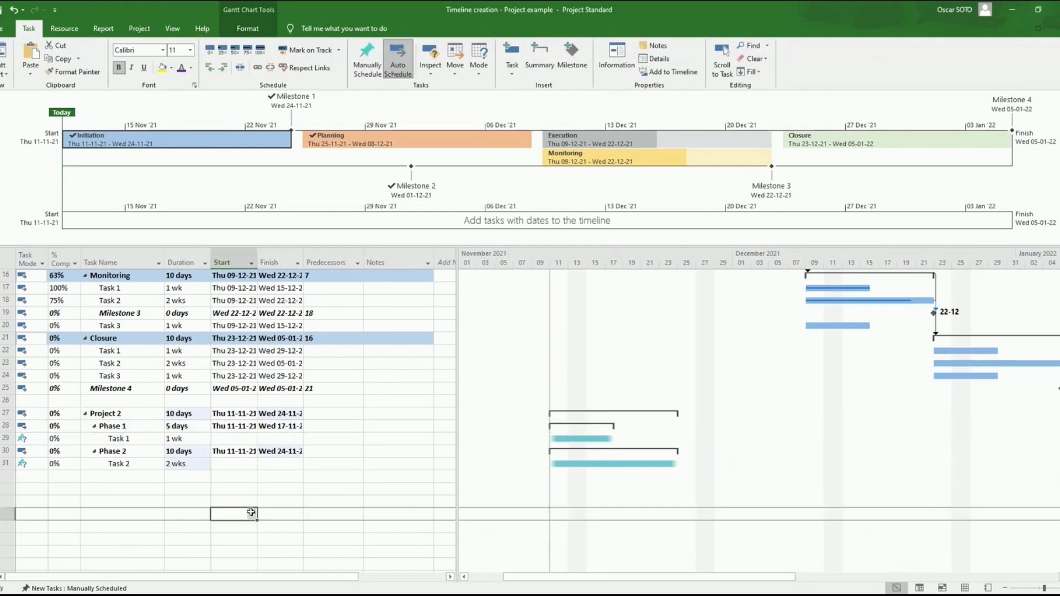
# Set the start date of Task 1 in Project 2's Phase 1 to Wed 01-12-21
pyautogui.click(240, 438)
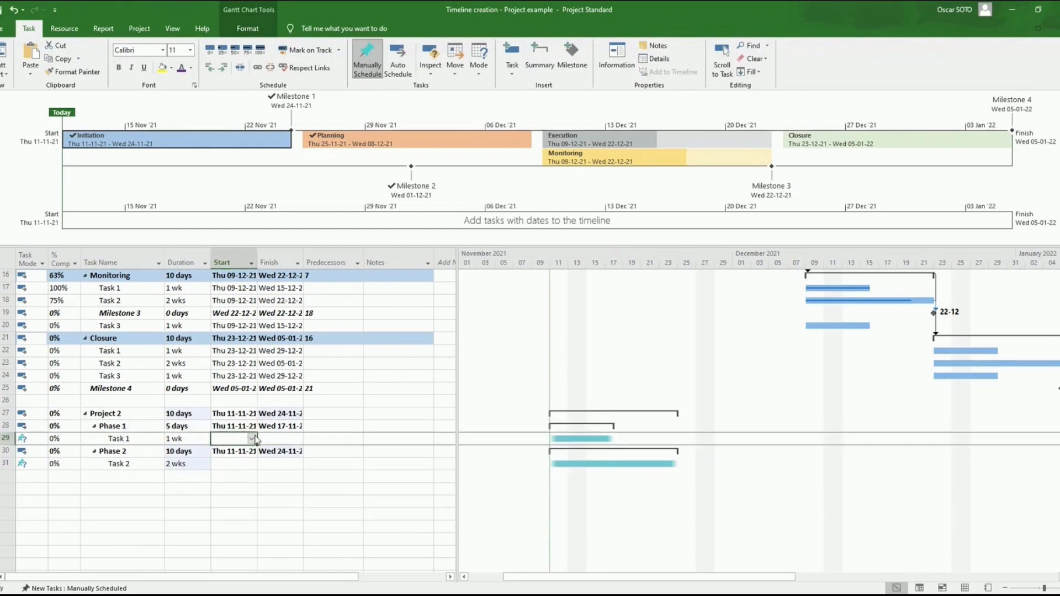
pyautogui.click(252, 438)
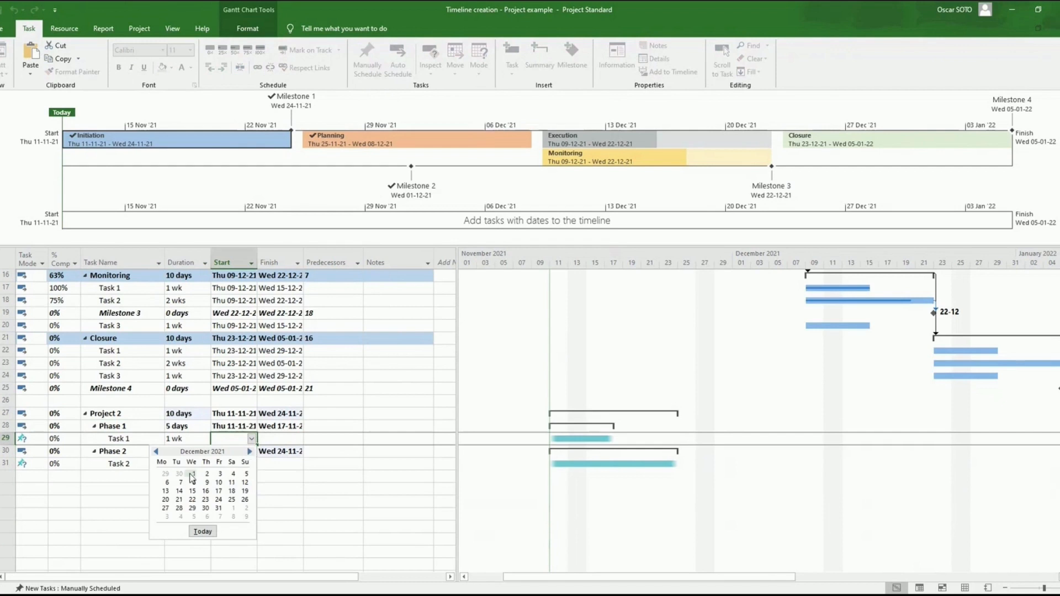
pyautogui.click(194, 507)
pyautogui.click(176, 473)
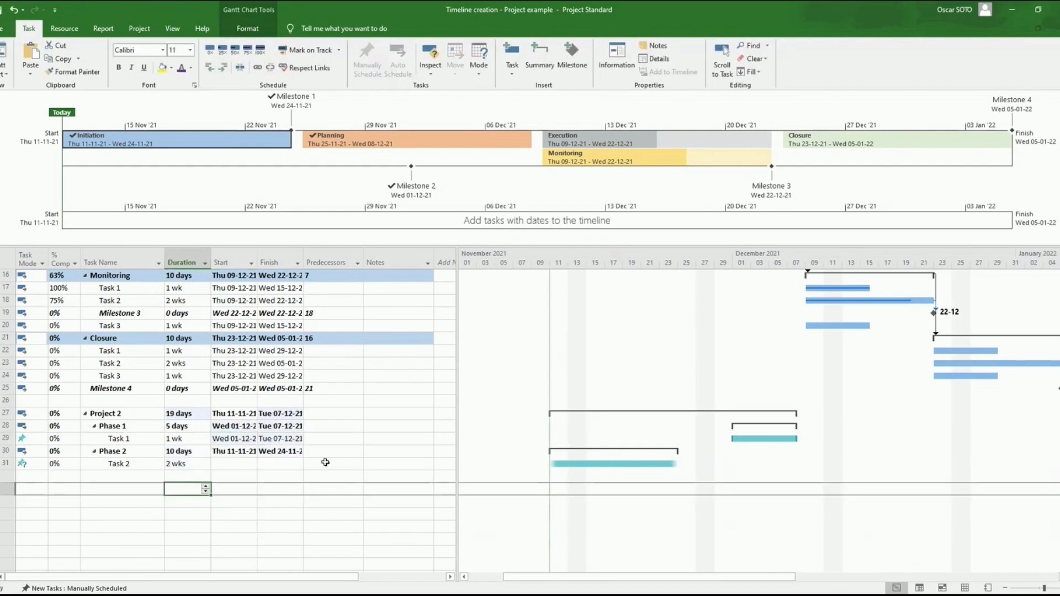
# Make Task 2 of Project 2's Phase 2 depend on Task 1 by entering 29 as its predecessor
pyautogui.click(326, 462)
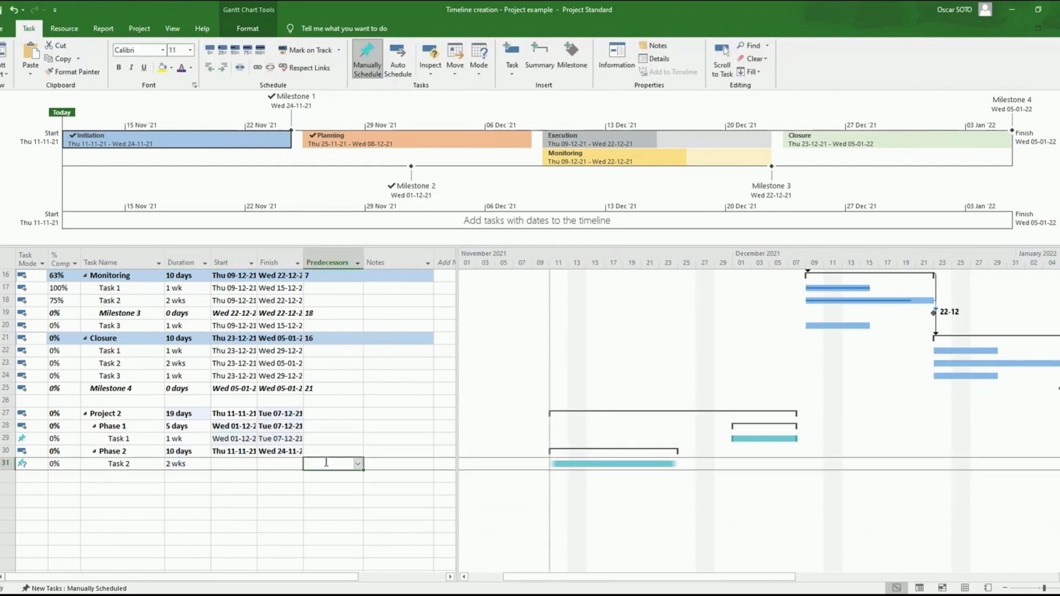
pyautogui.write('29')
pyautogui.press('Return')
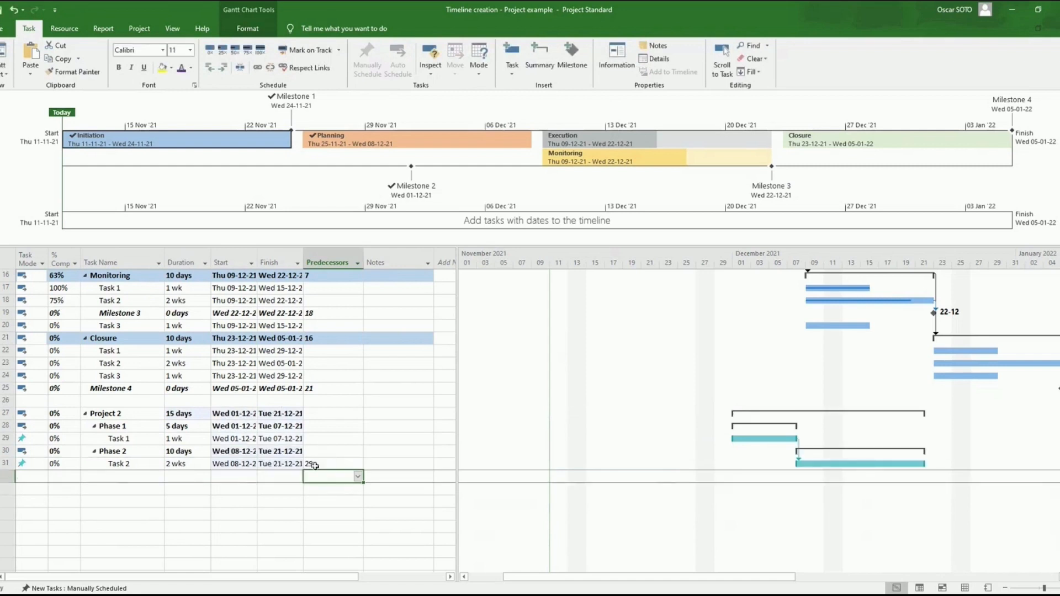
pyautogui.click(110, 527)
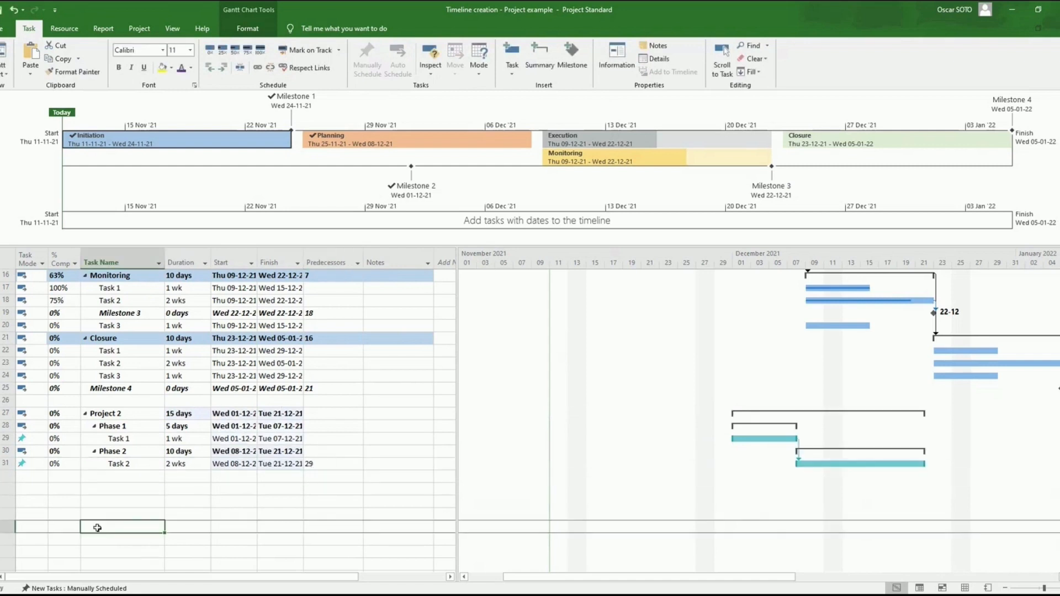
# Add Project 2's Phase 1 to the timeline and move it onto the second, lower timeline bar
pyautogui.rightClick(118, 427)
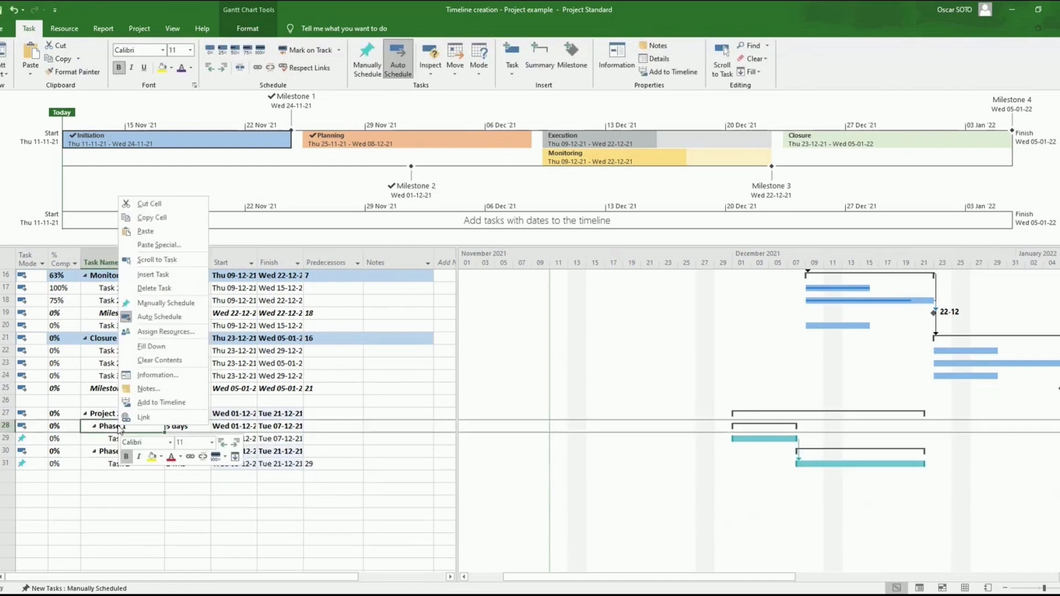
pyautogui.click(161, 402)
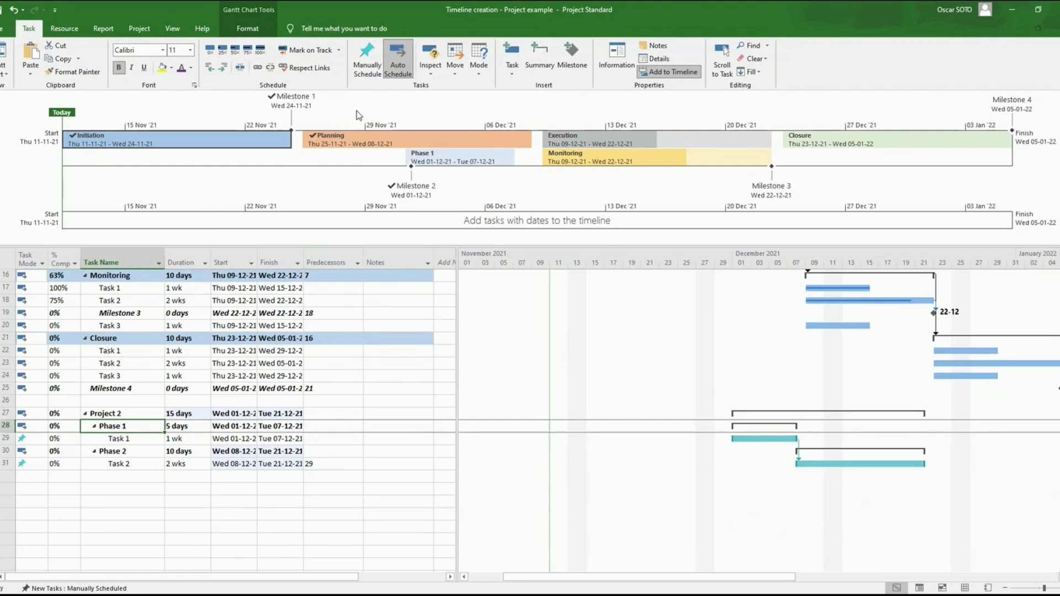
pyautogui.click(456, 174)
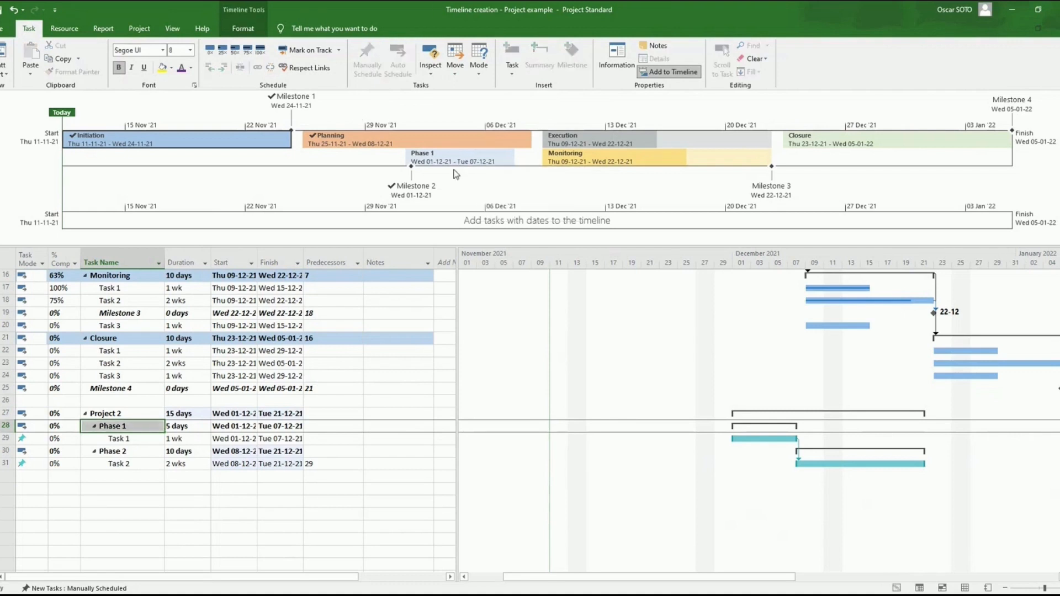
pyautogui.moveTo(454, 161); pyautogui.dragTo(448, 223)
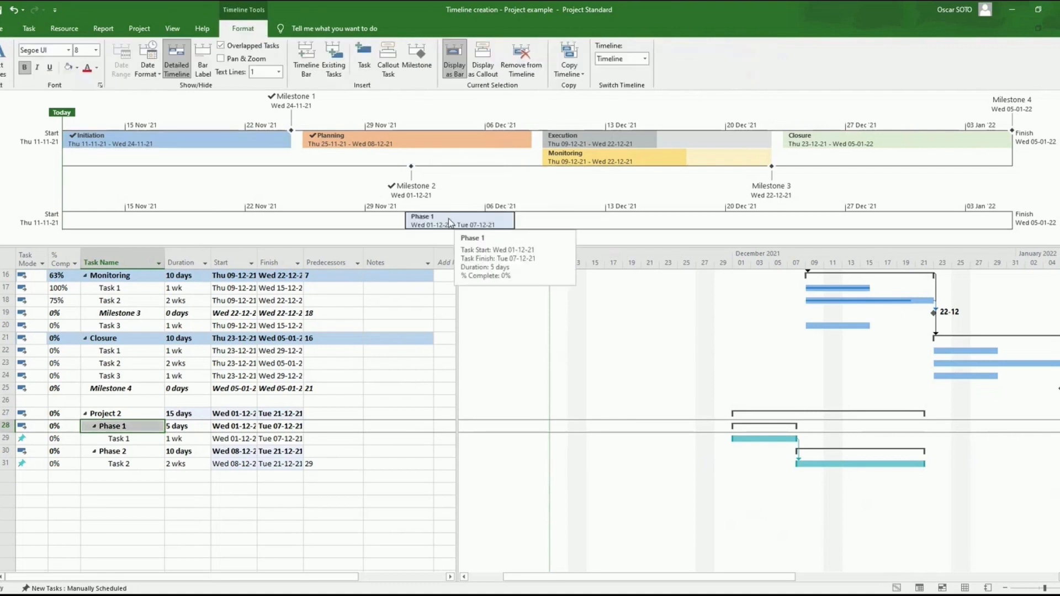
# Add Project 2's Phase 2 to the second timeline bar, beside Phase 1
pyautogui.rightClick(126, 453)
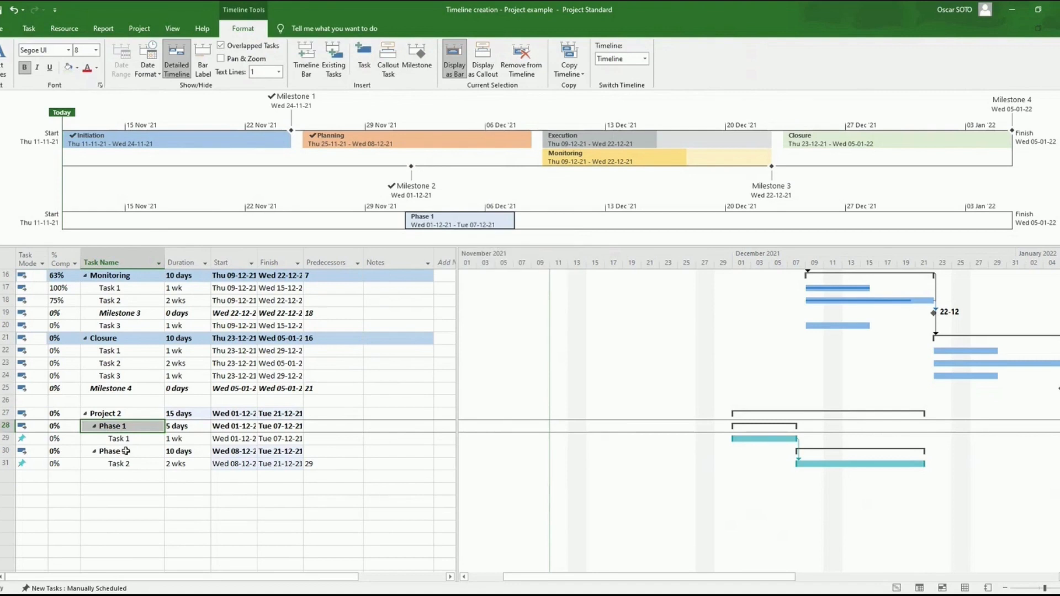
pyautogui.click(171, 428)
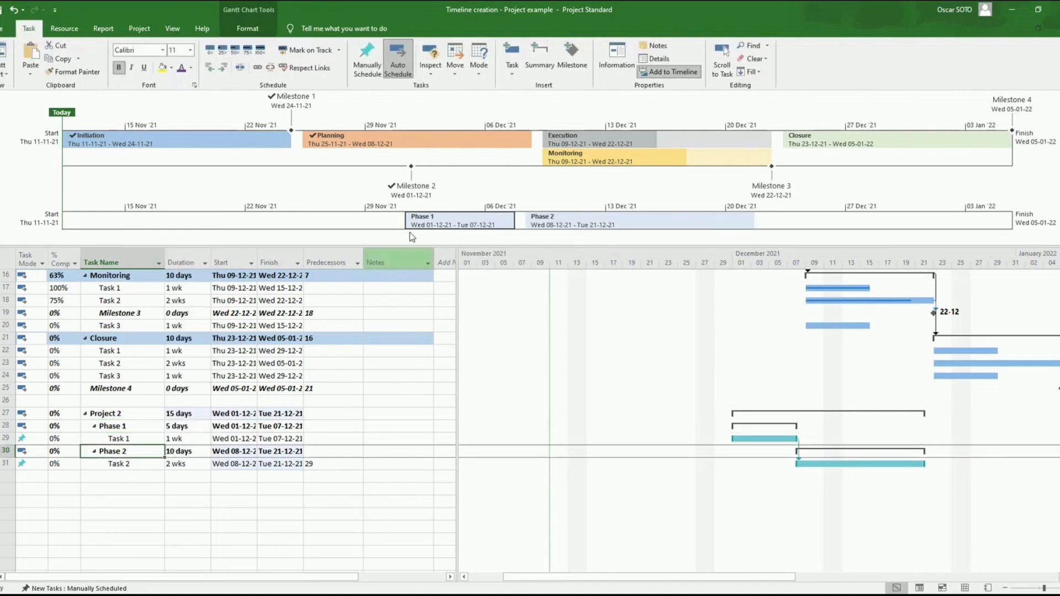
pyautogui.click(590, 223)
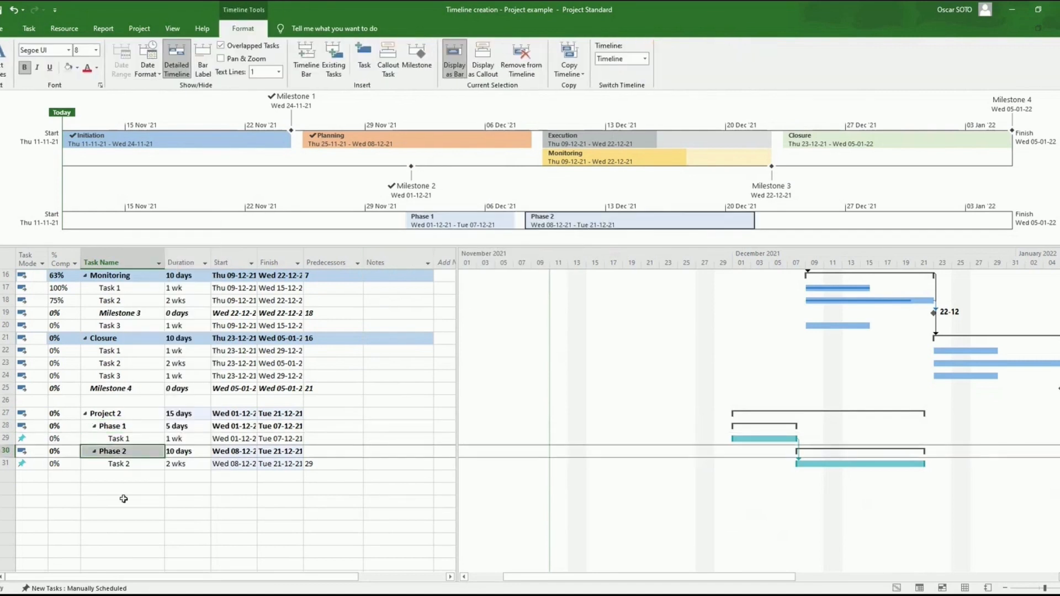
pyautogui.click(125, 501)
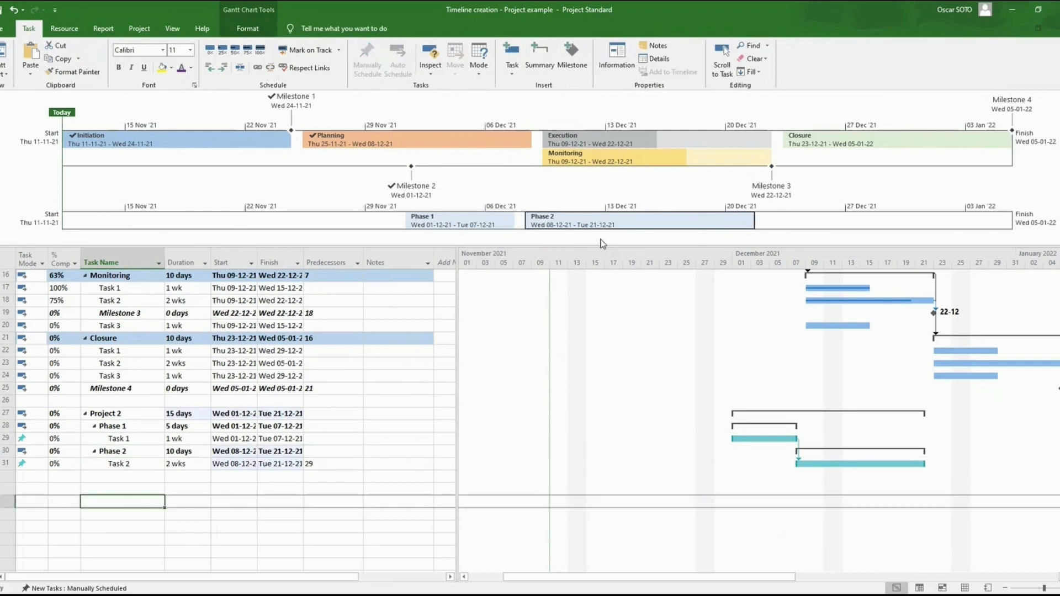
# Enlarge the timeline area above the Gantt chart and fill the Phase 2 bar with the lightest orange theme color
pyautogui.moveTo(600, 247); pyautogui.dragTo(597, 335)
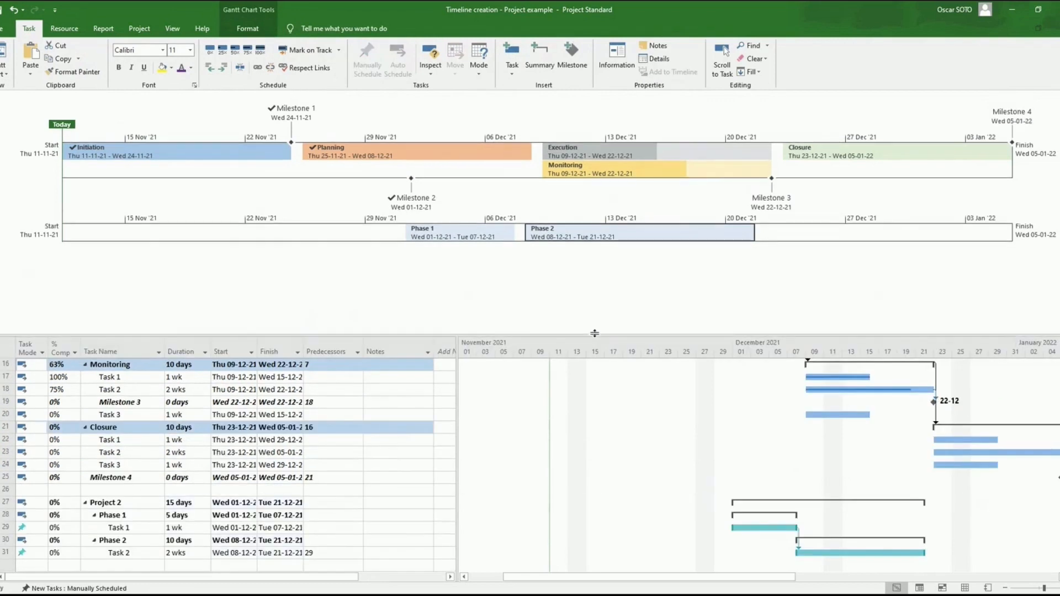
pyautogui.click(574, 234)
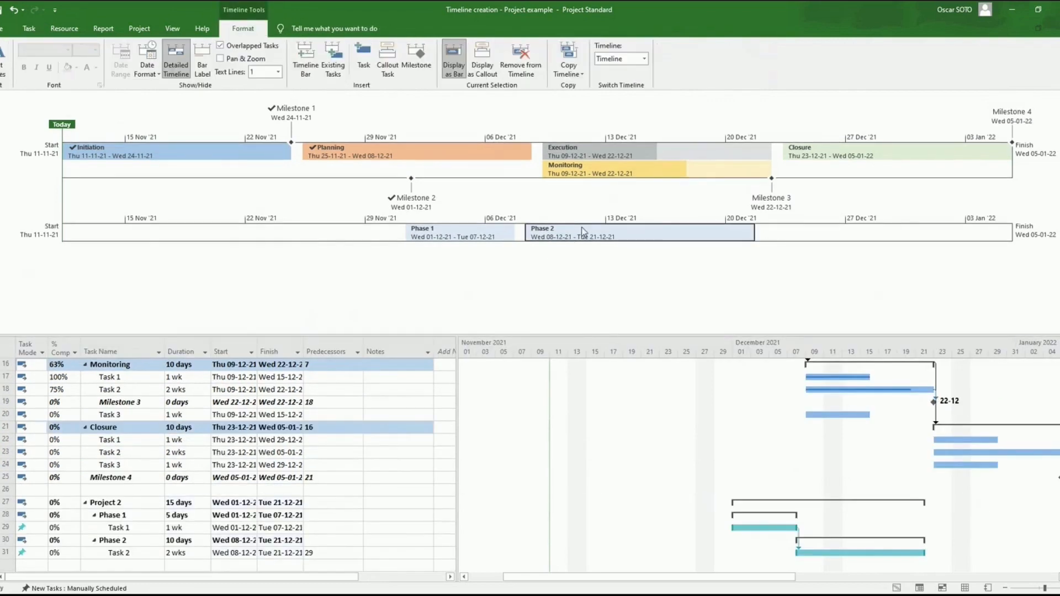
pyautogui.click(78, 68)
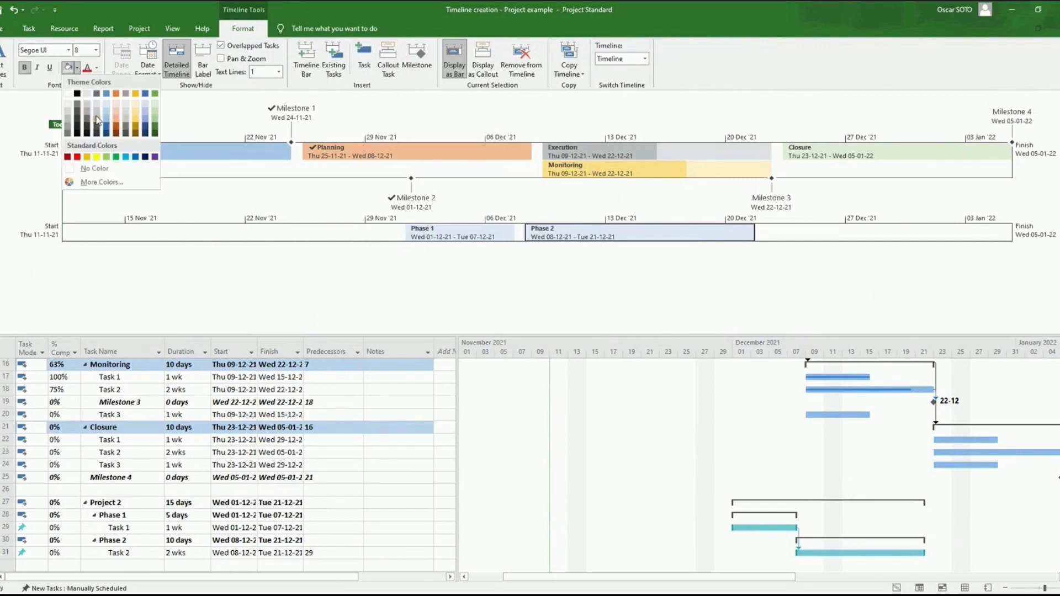
pyautogui.click(117, 102)
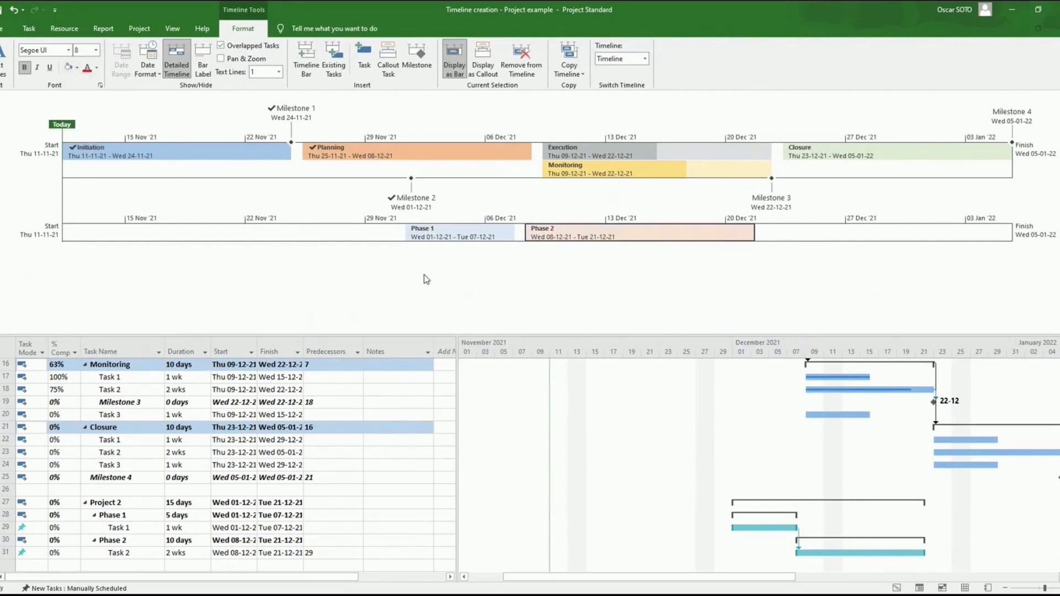
pyautogui.click(442, 237)
pyautogui.click(436, 293)
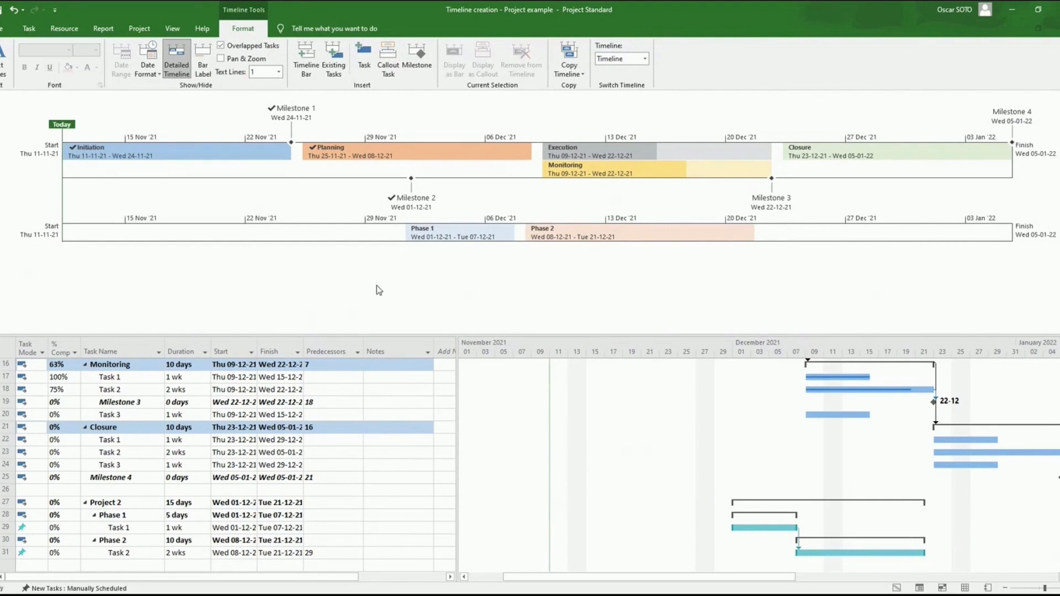
# Copy the whole timeline in the format meant for presentations
pyautogui.click(131, 527)
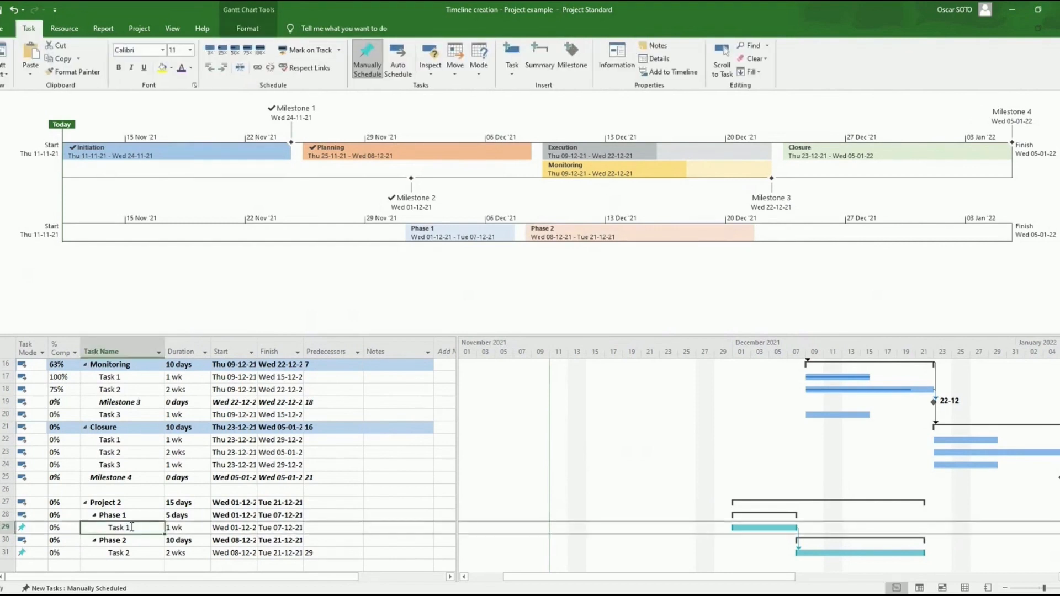
pyautogui.click(241, 296)
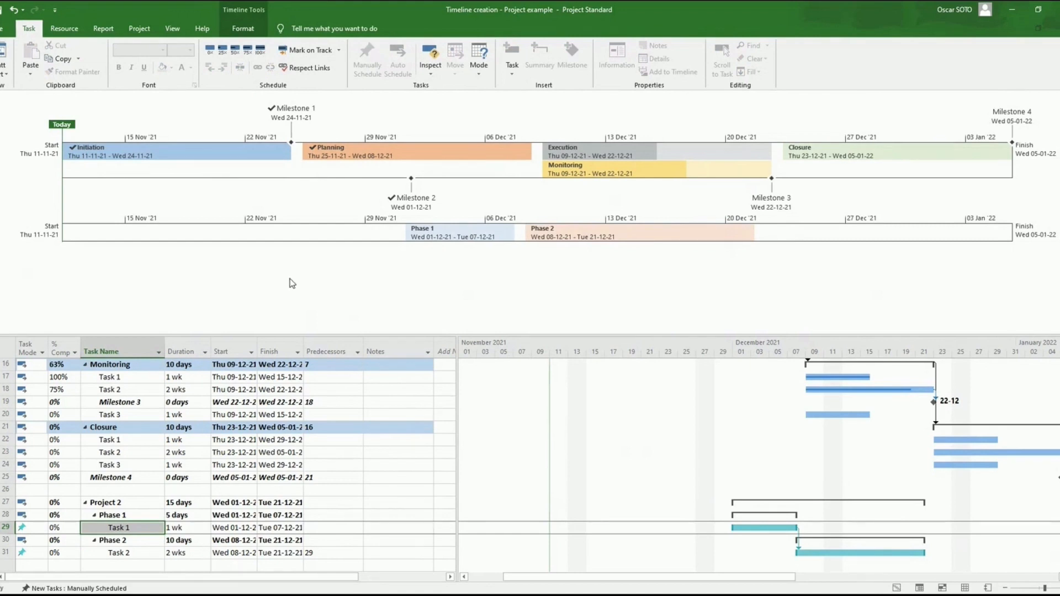
pyautogui.rightClick(350, 268)
pyautogui.moveTo(400, 275)
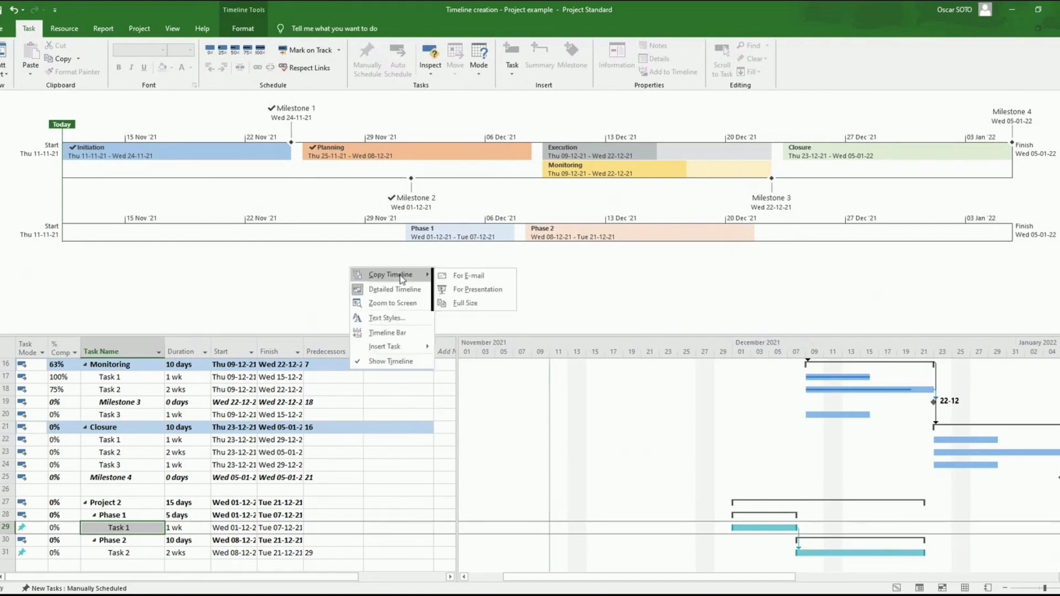
pyautogui.click(484, 291)
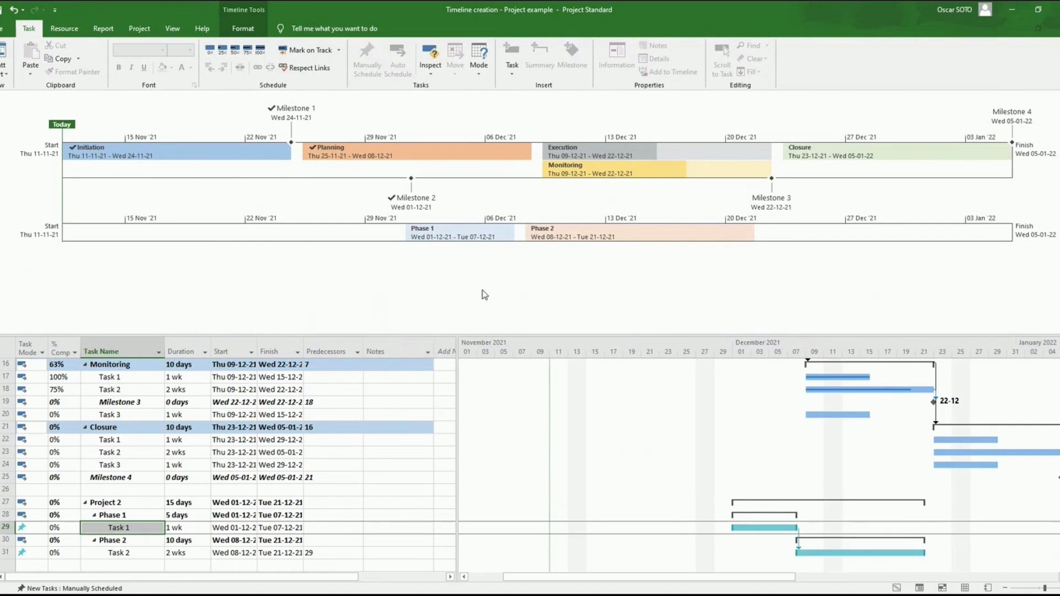